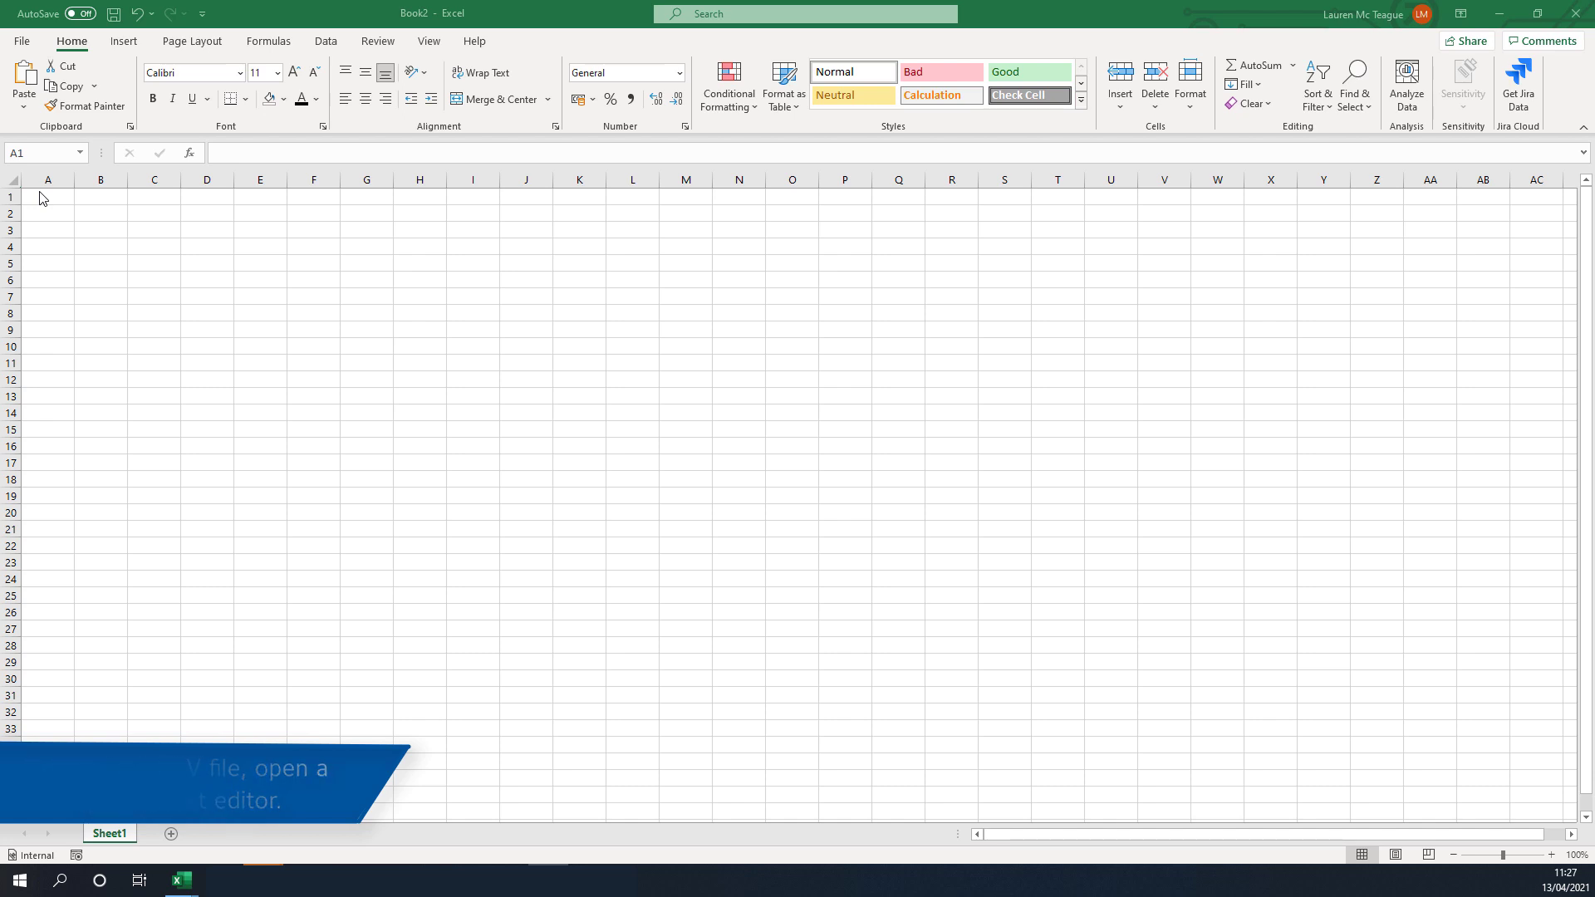
Enter 'Right Staff Entrance - 2MP Bullet', 192.168.200.6 and 0 in A1:C1, autofitting columns A and B.
left_click(40, 198)
type("Right Staff Entrance - 2MP Bullet")
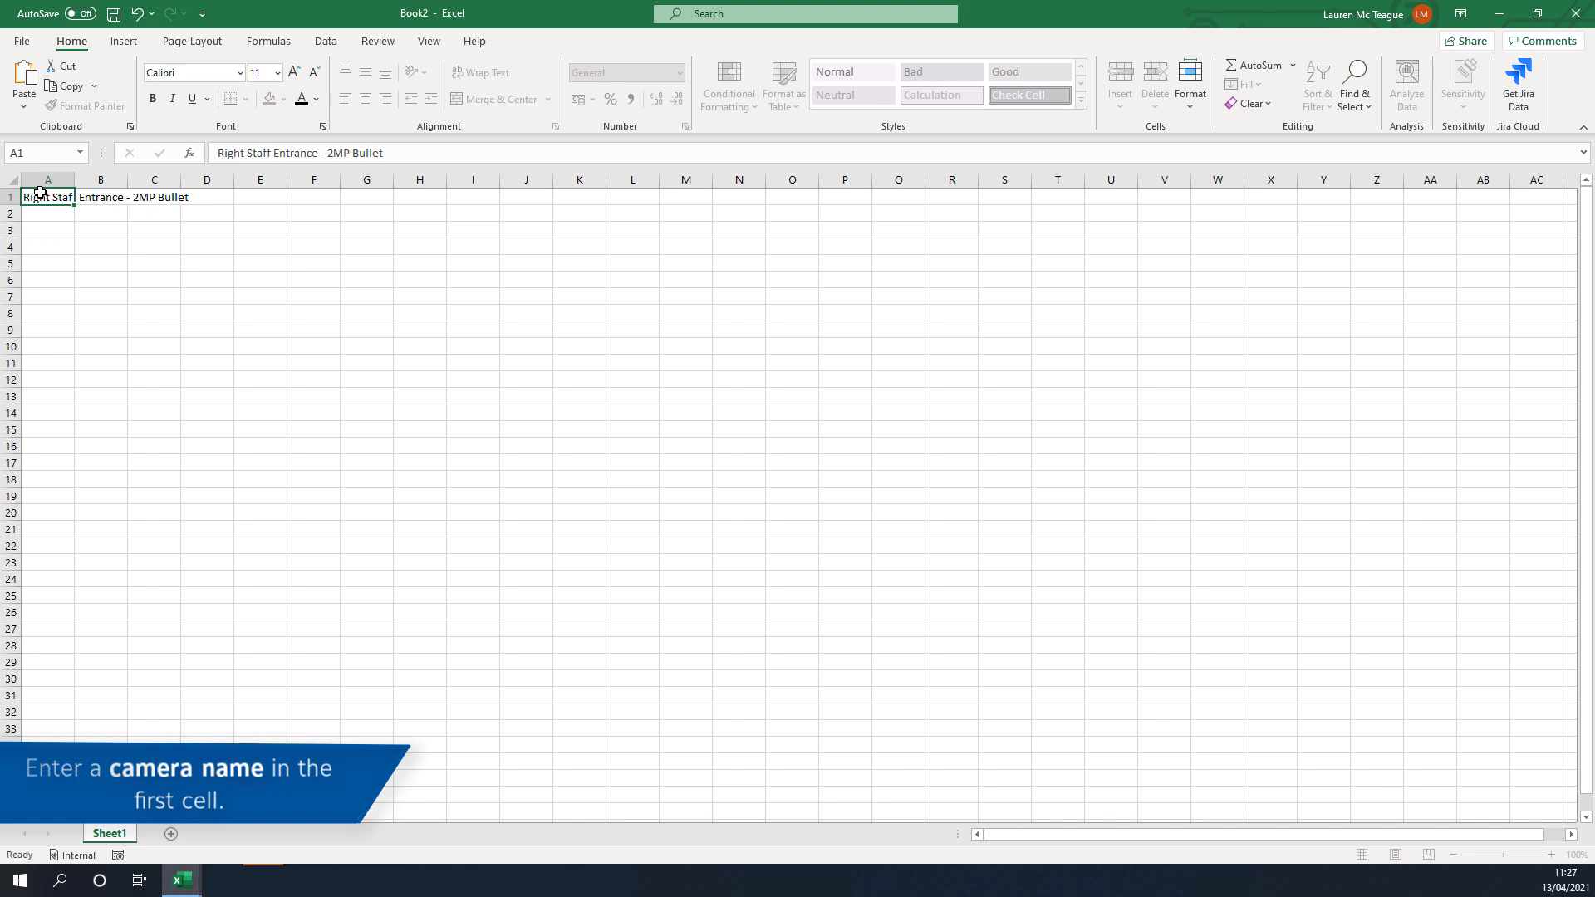
key("Return")
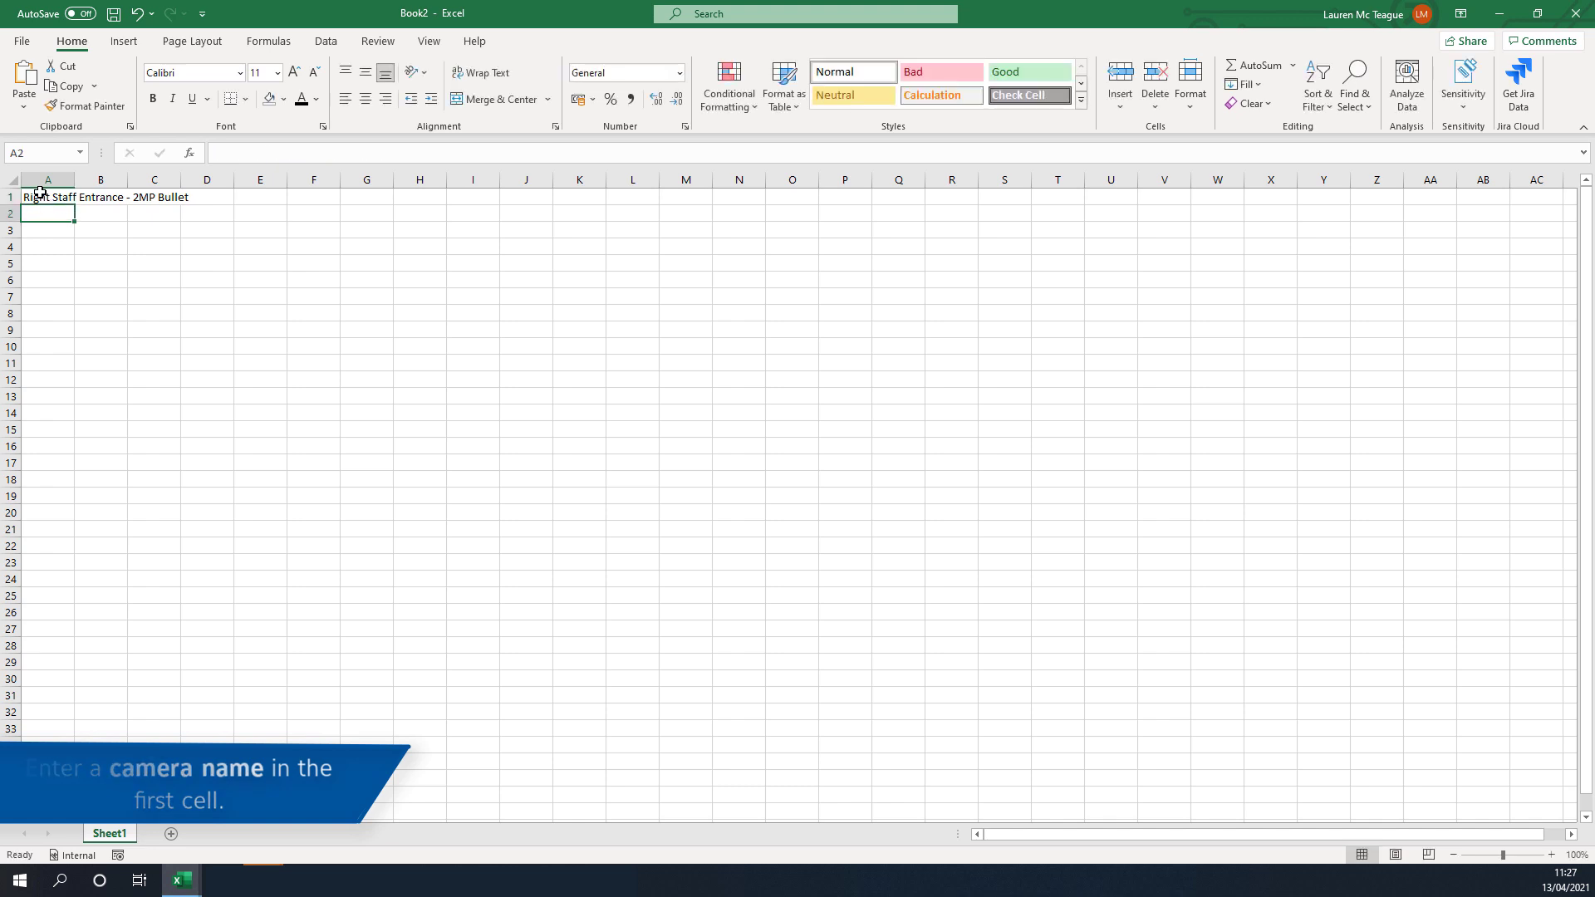
double_click(79, 179)
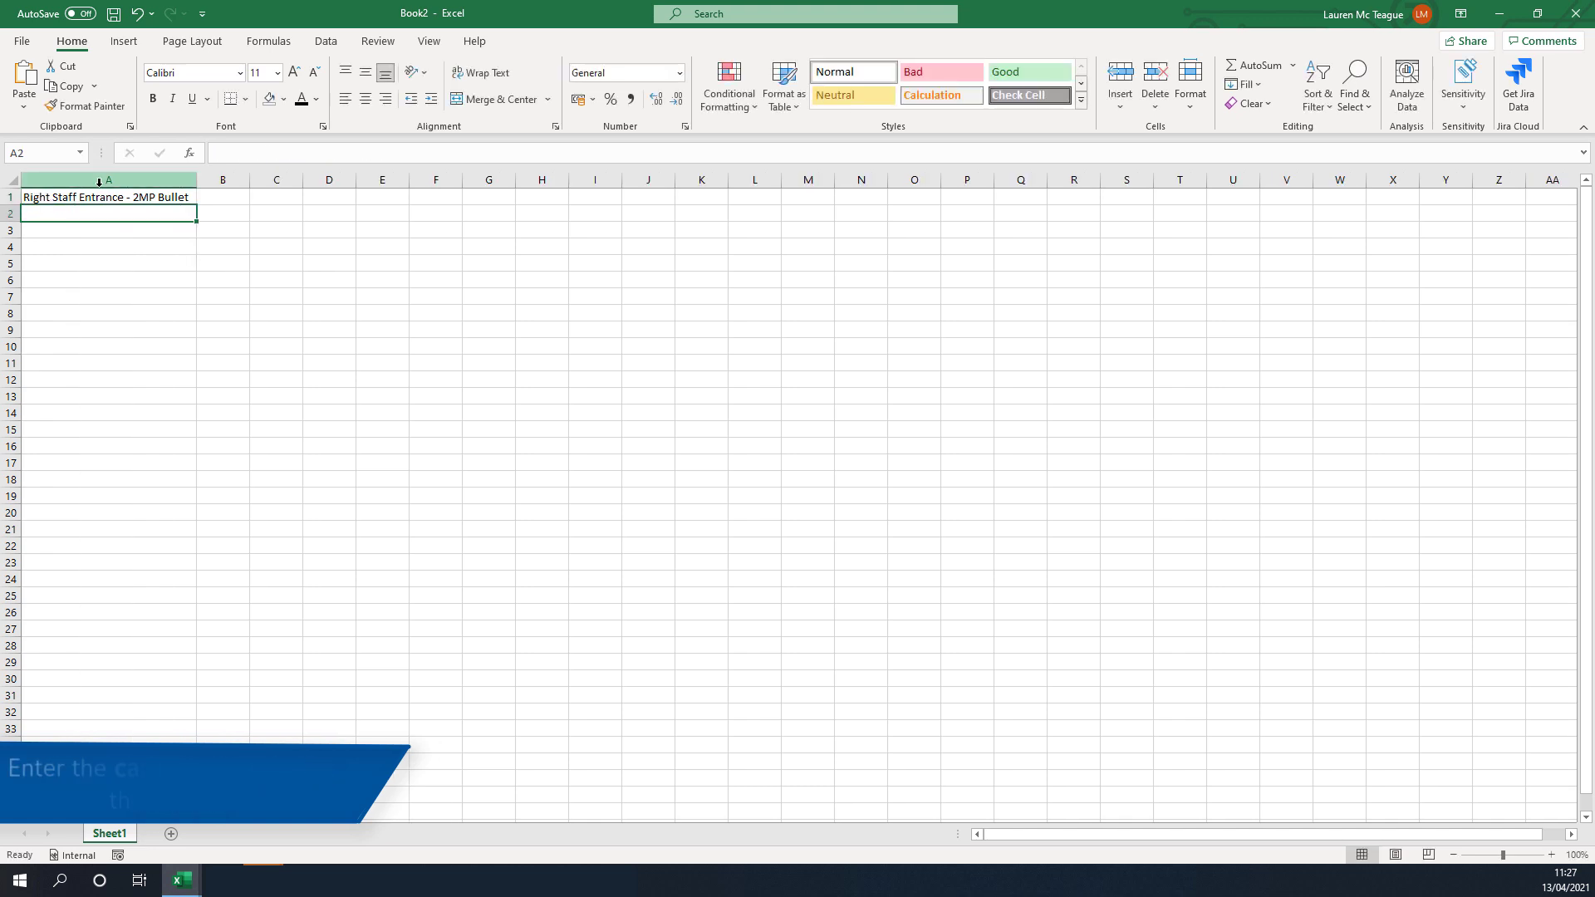
left_click(214, 198)
type("192.168.200.6")
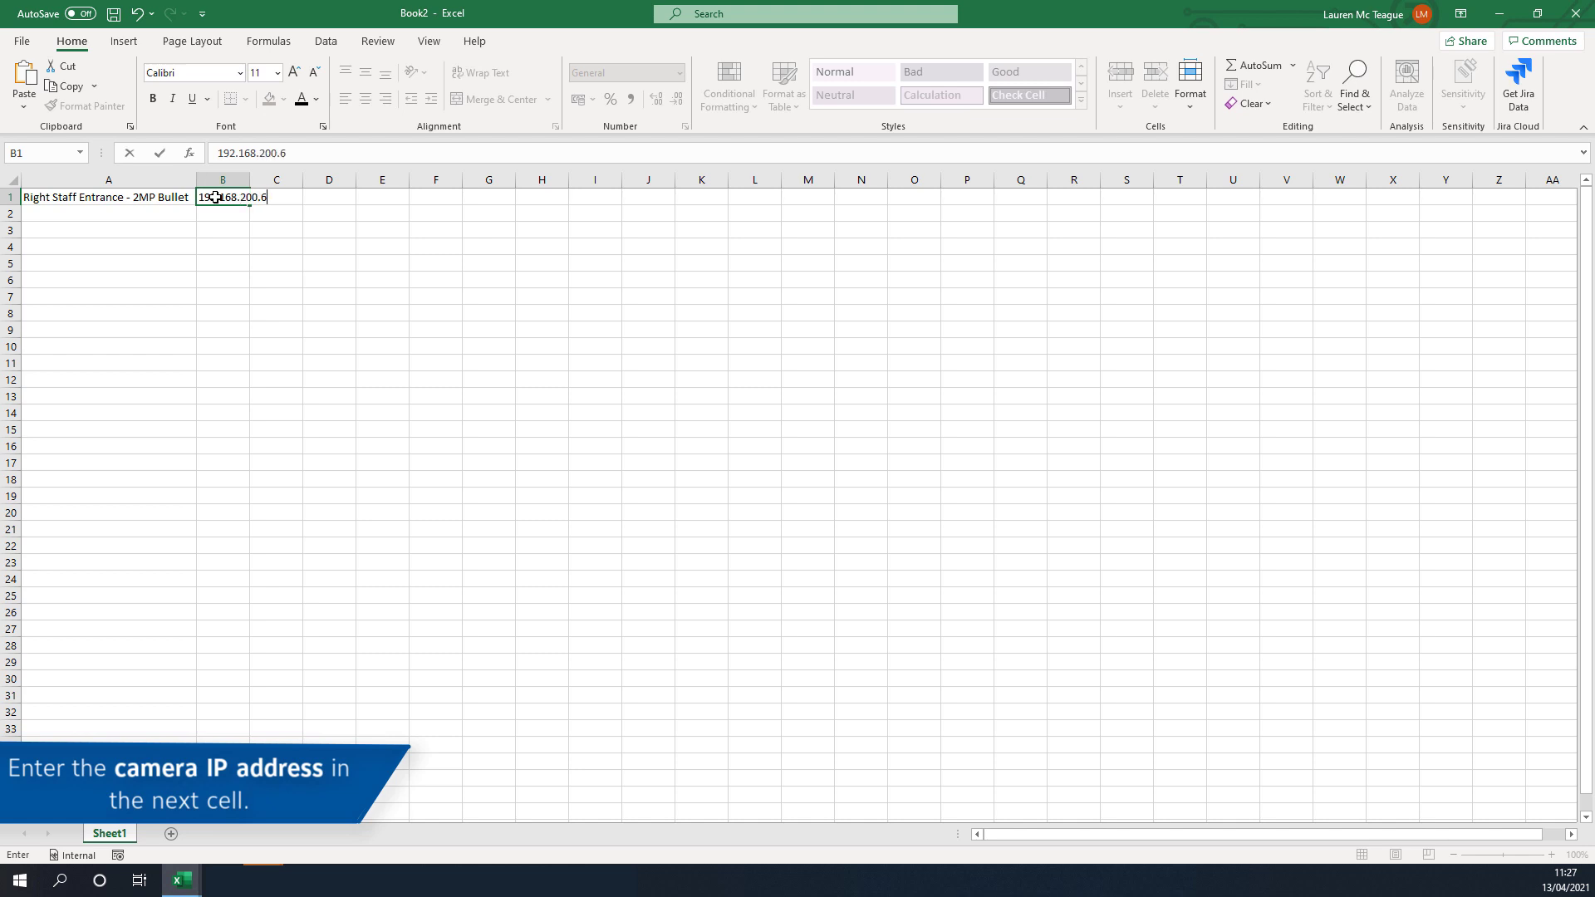
key("Return")
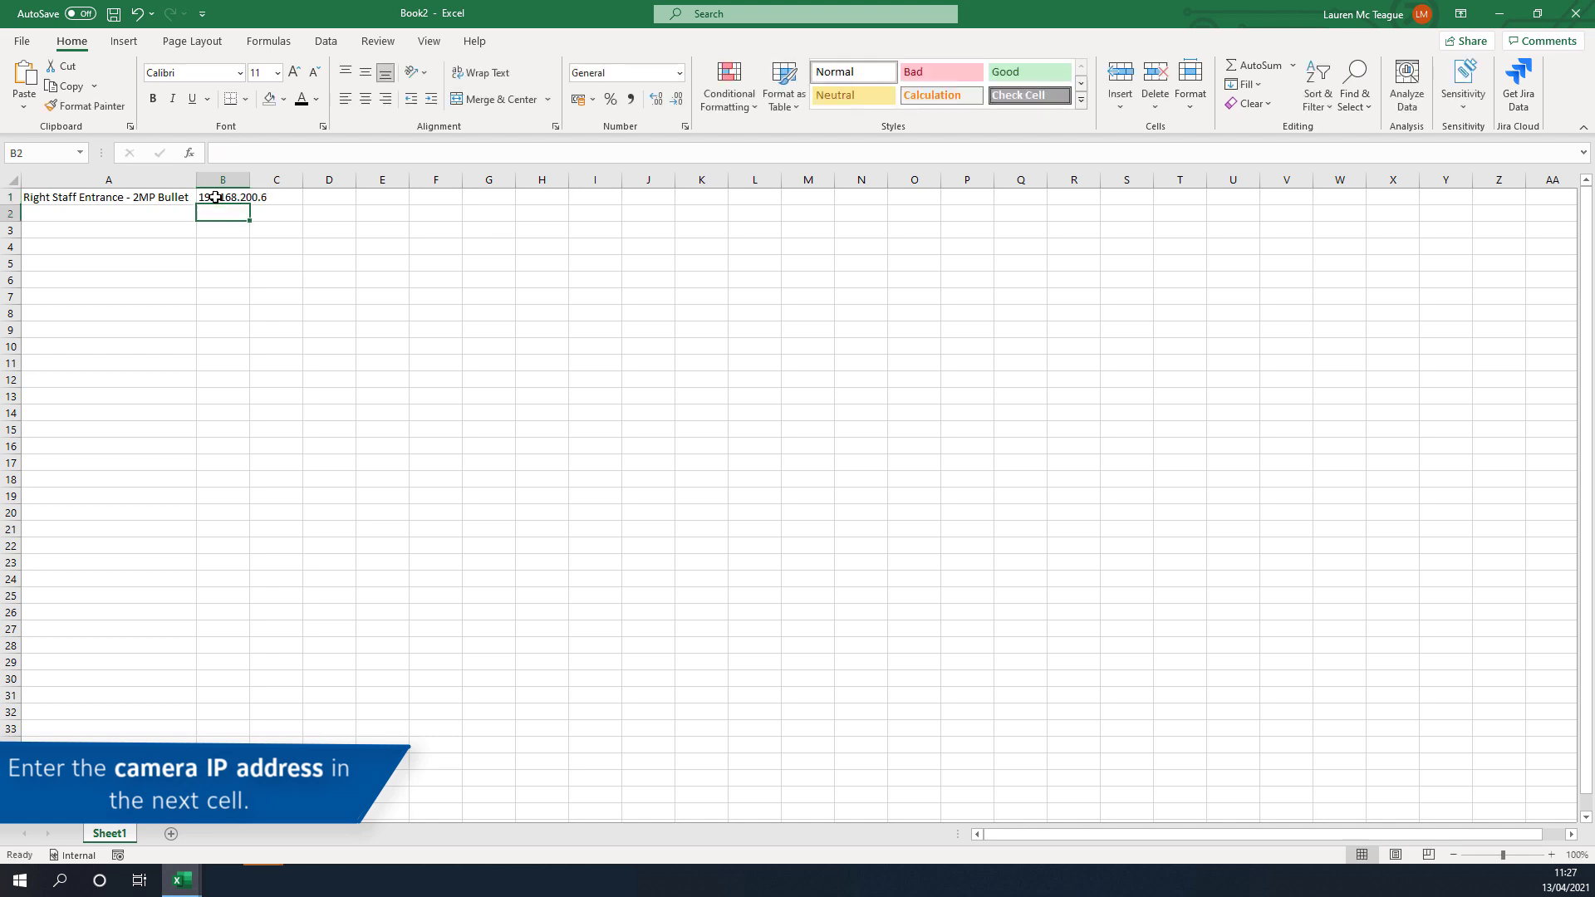
double_click(249, 179)
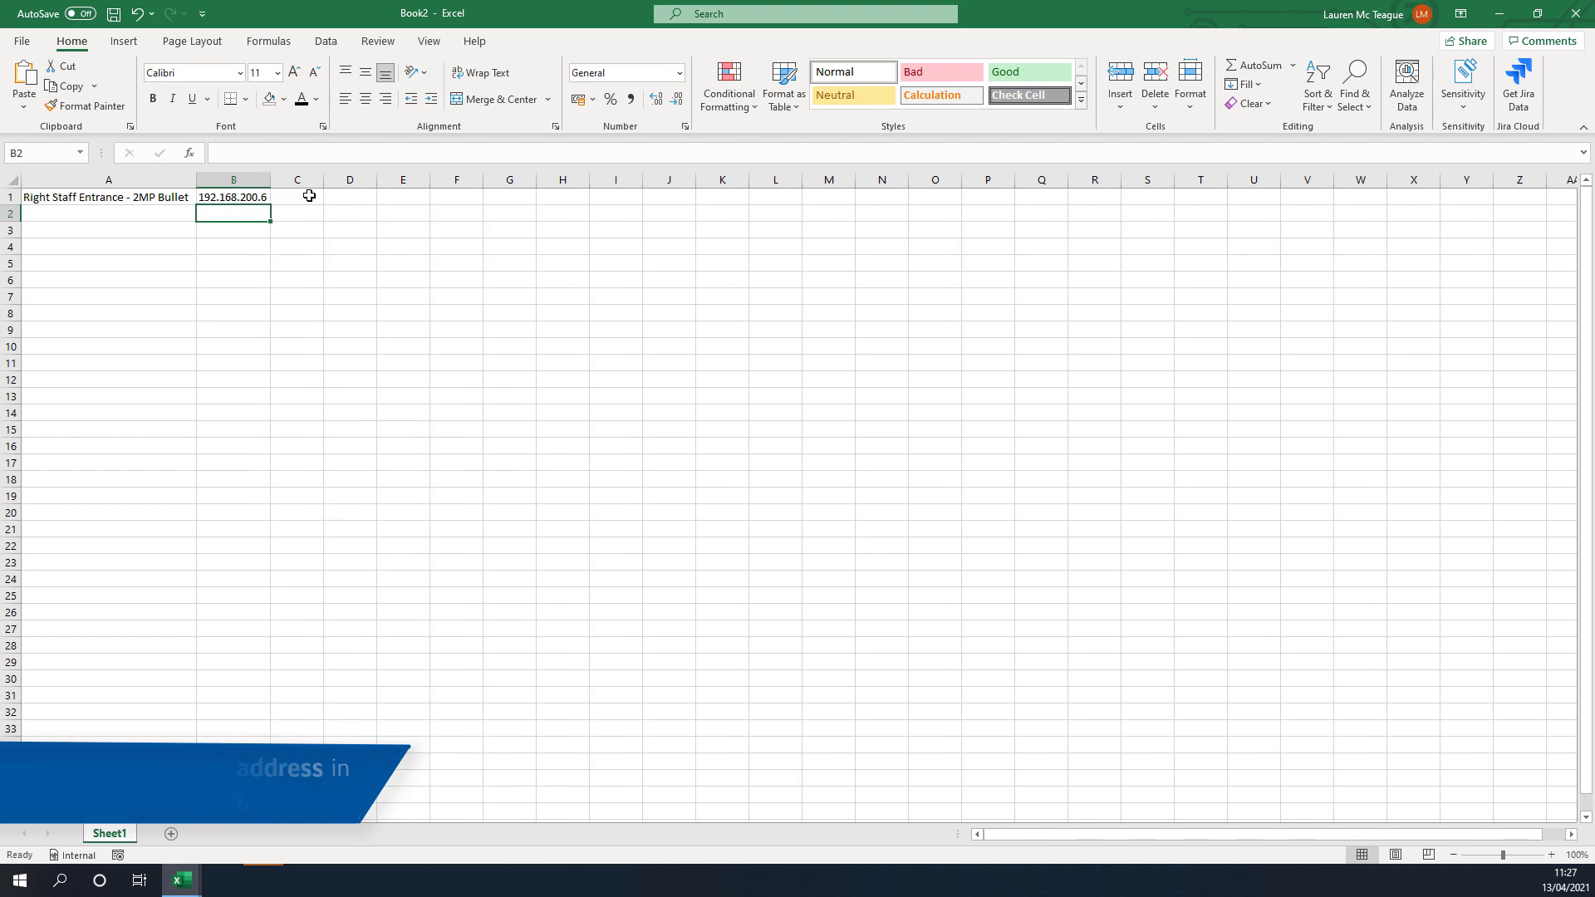
left_click(309, 196)
type("0")
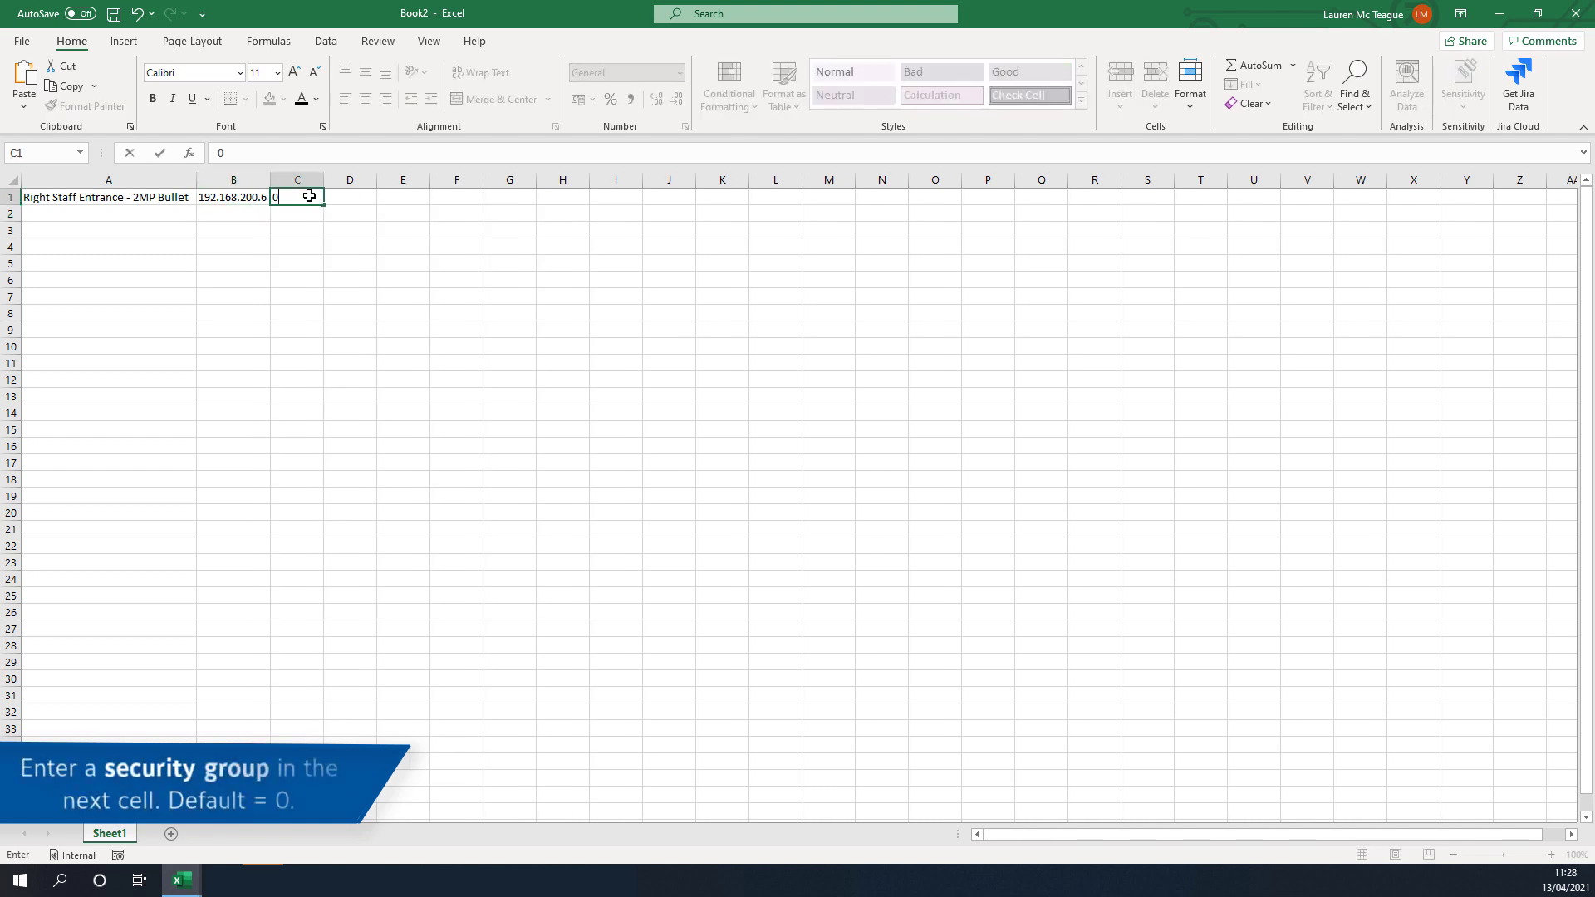
key("ctrl+Return")
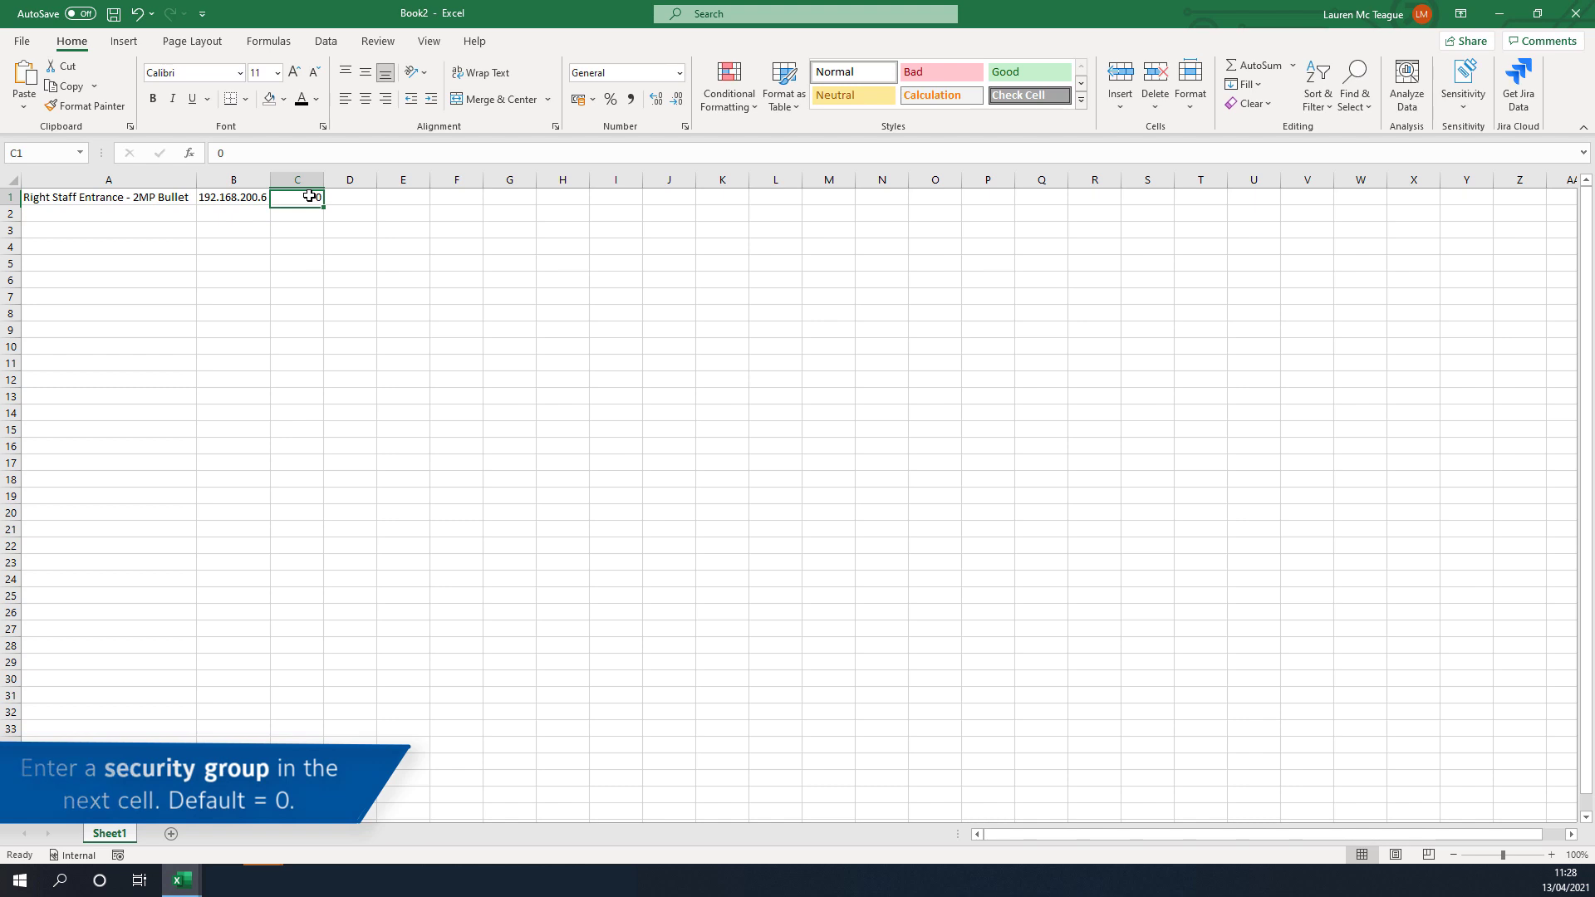
Fill D1, E1 and F1 with FALSE, ending in G1.
key("Tab")
type("FALSE")
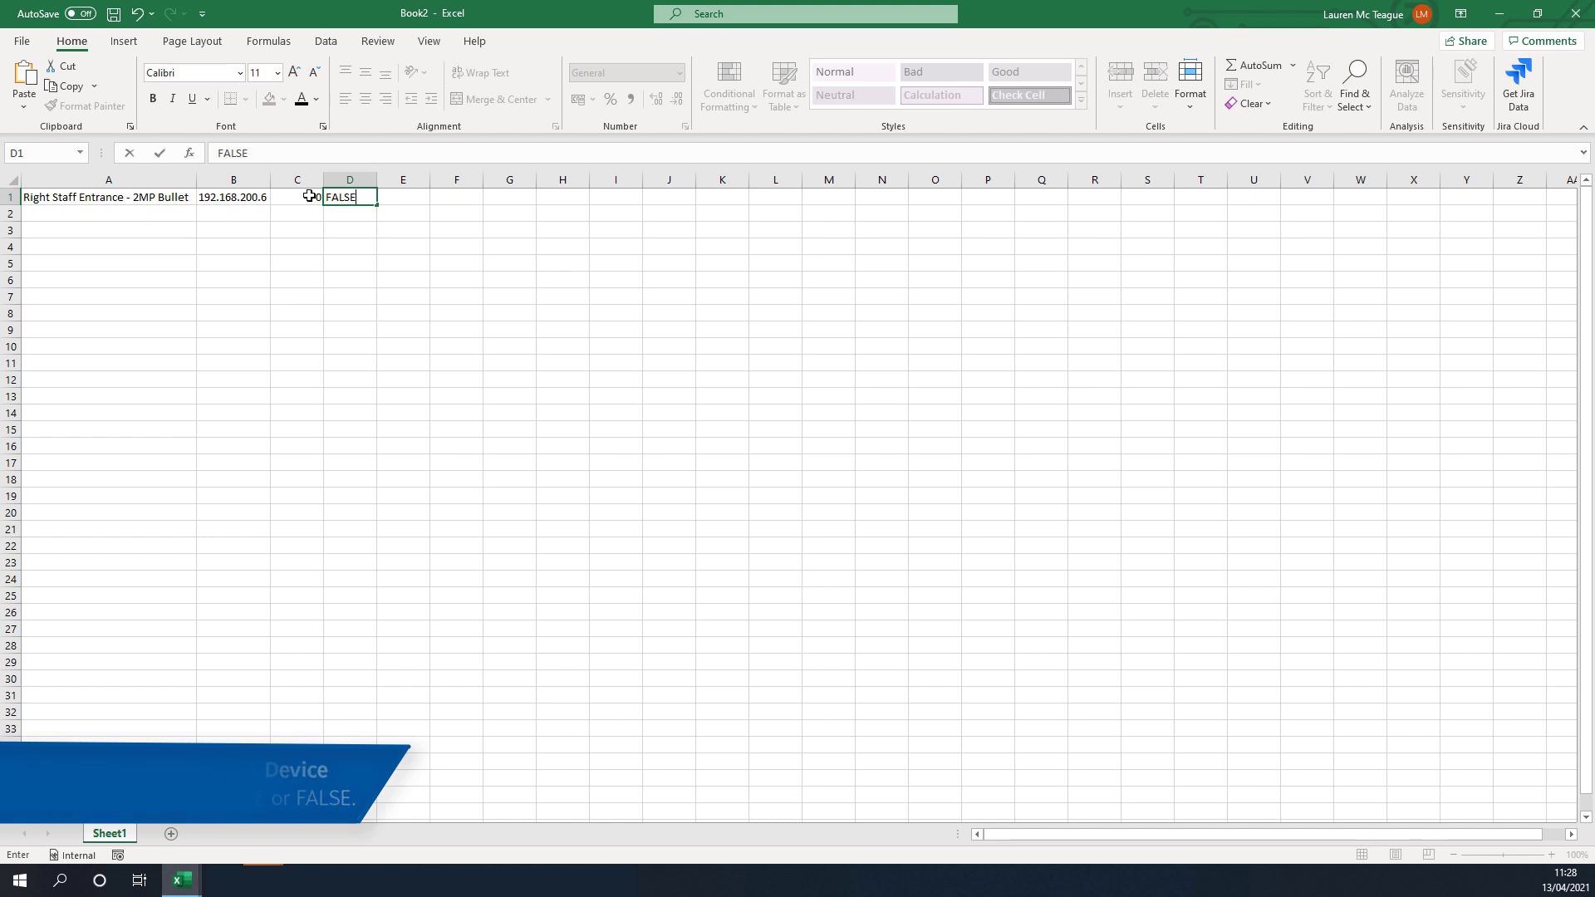
key("Tab")
type("FALSE")
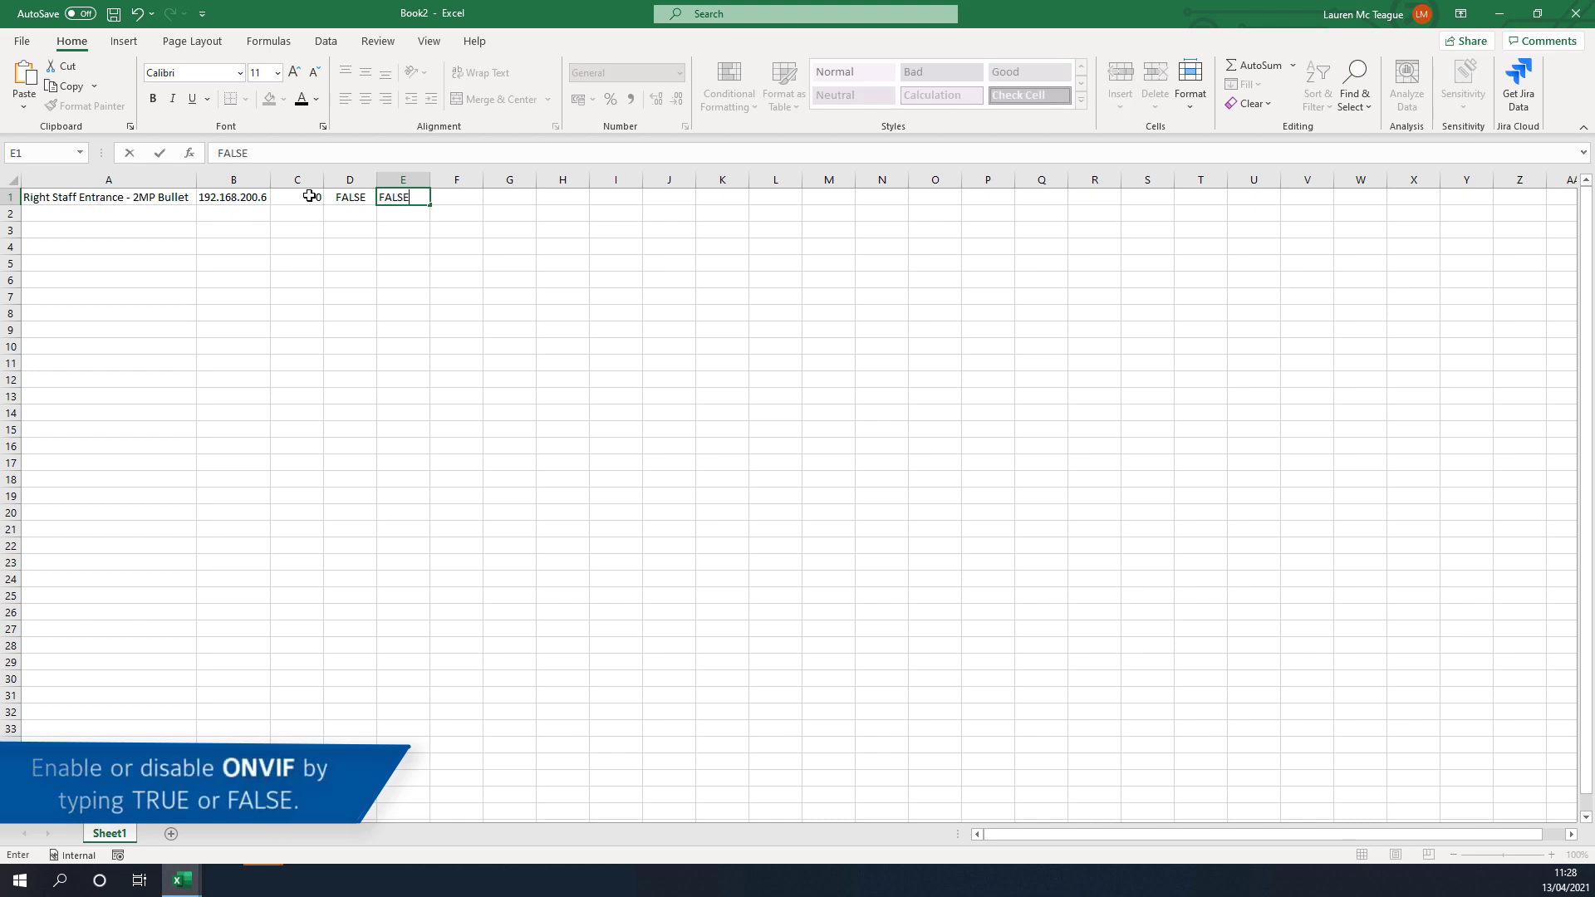
key("Tab")
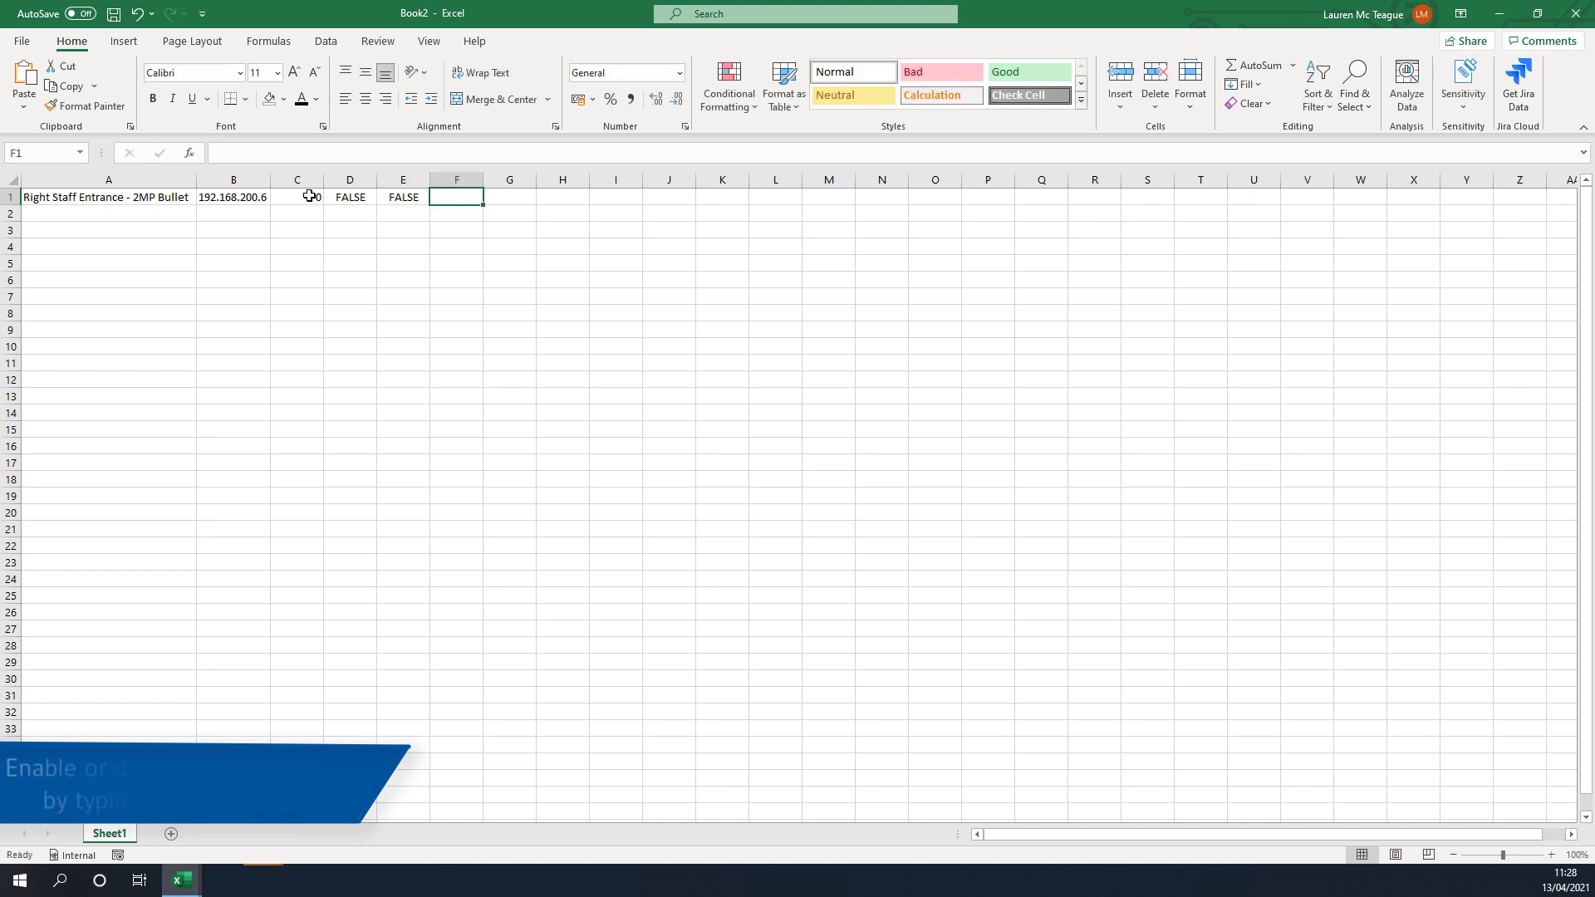
type("FA")
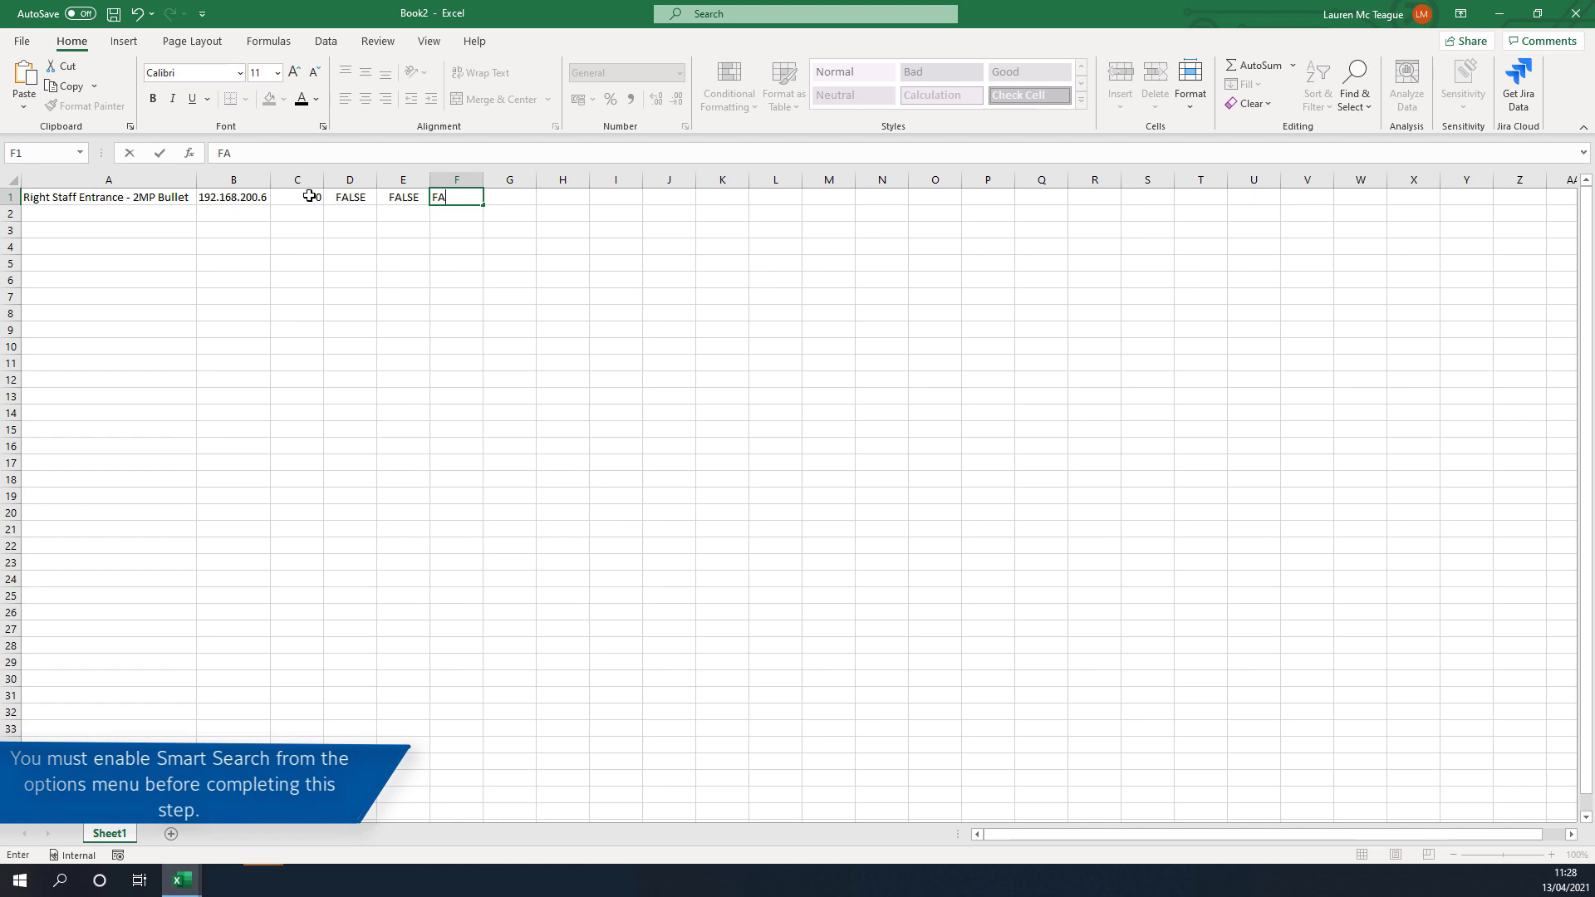
type("LSE")
key("Tab")
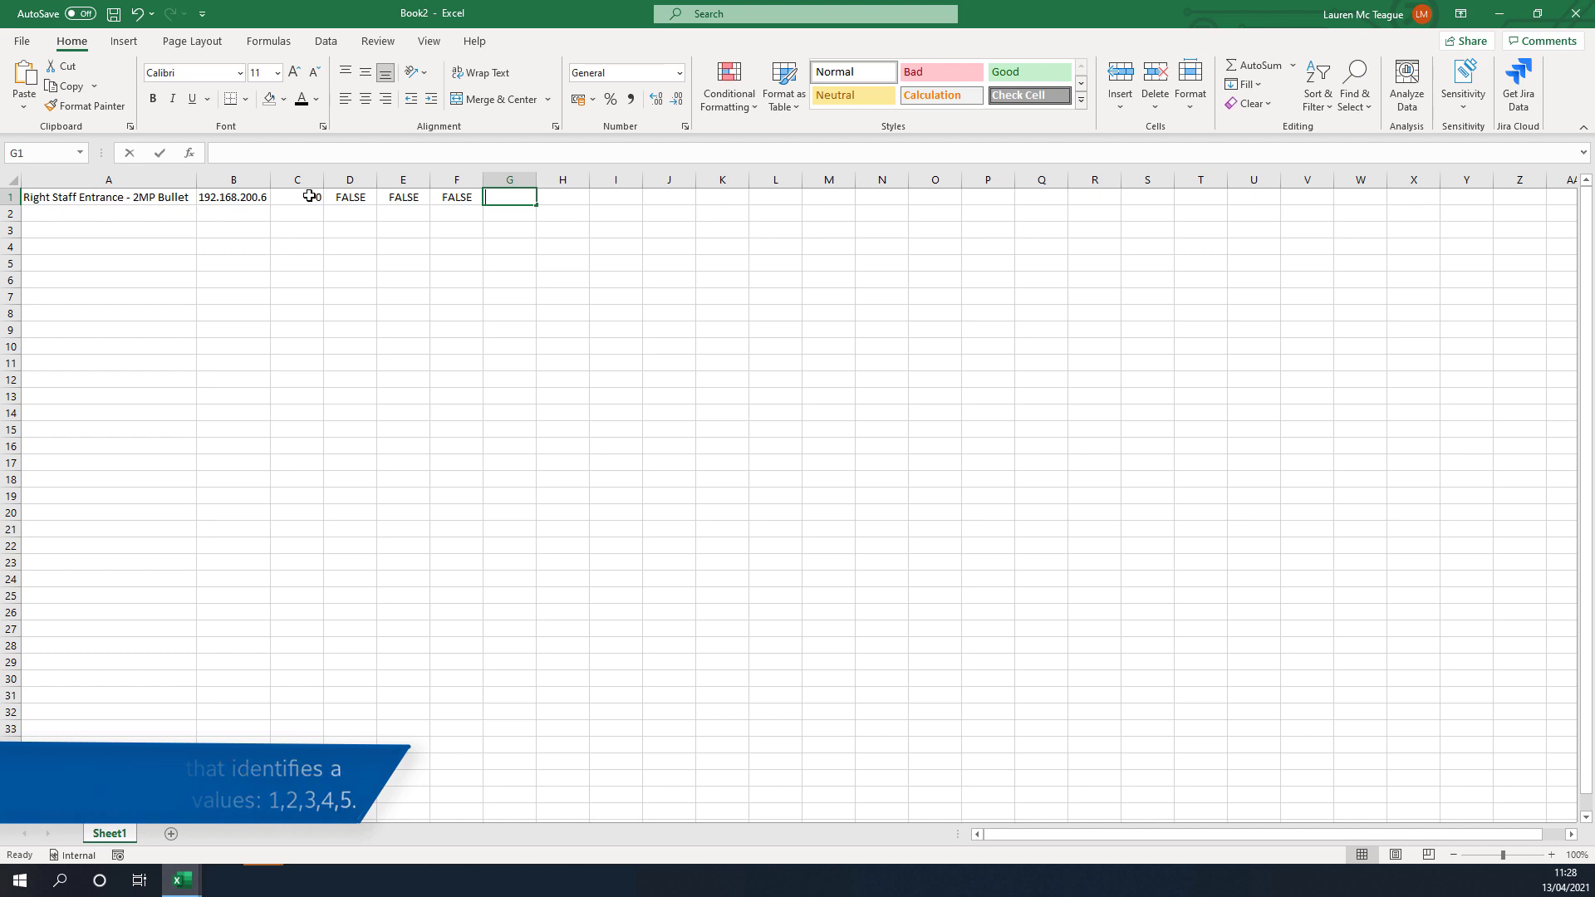
type("1")
Enter 1 in G1, H1 and I1.
key("Tab")
type("1")
key("ctrl+Return")
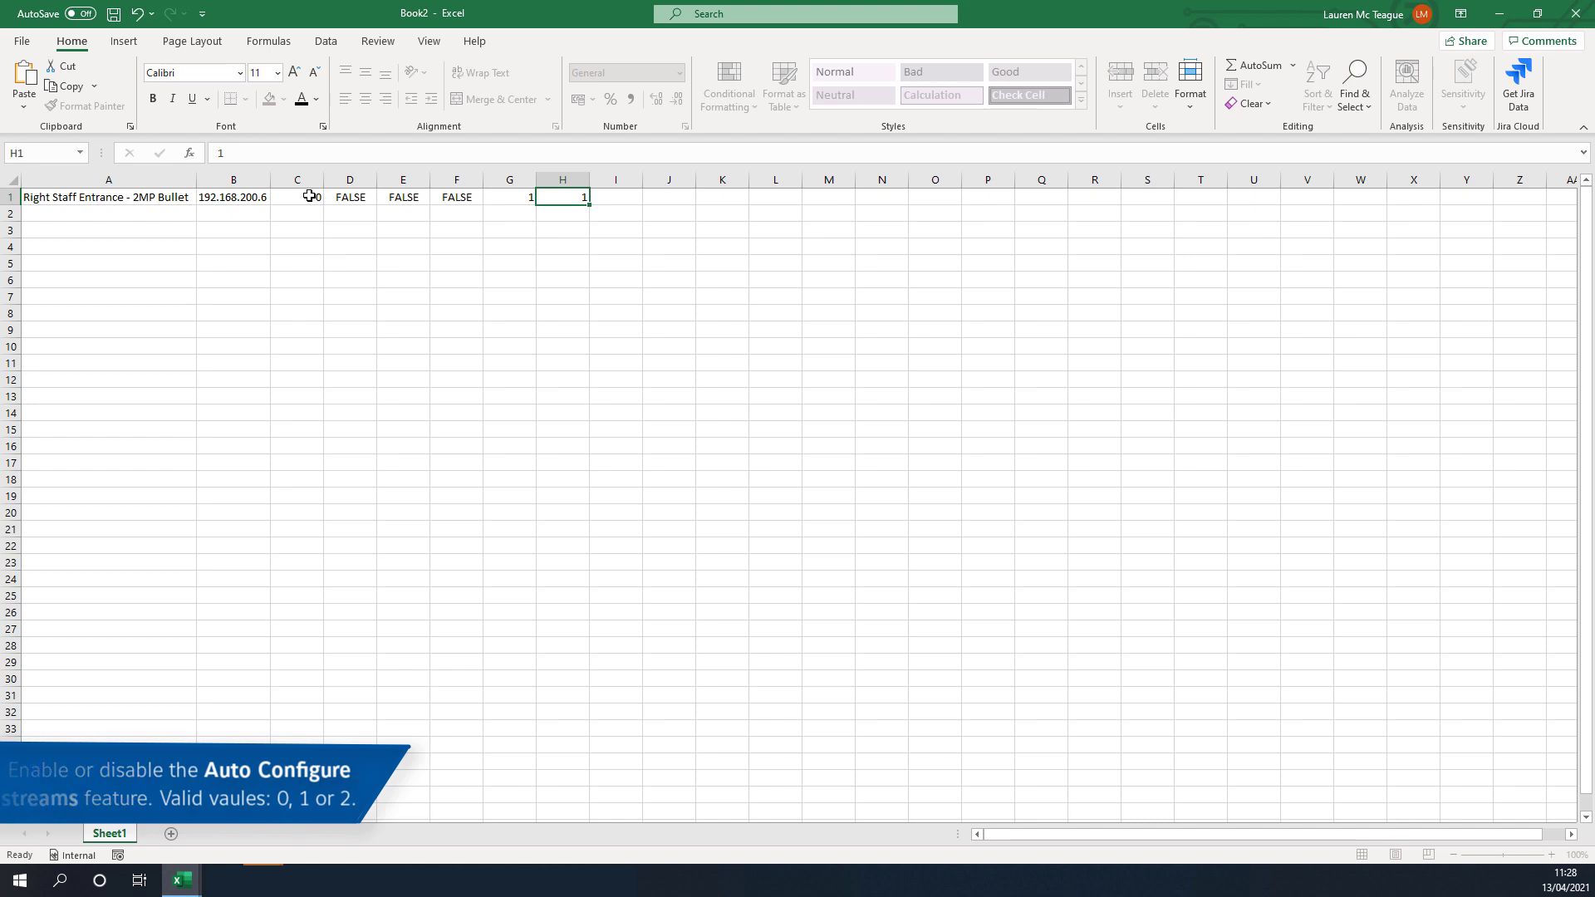
key("Tab")
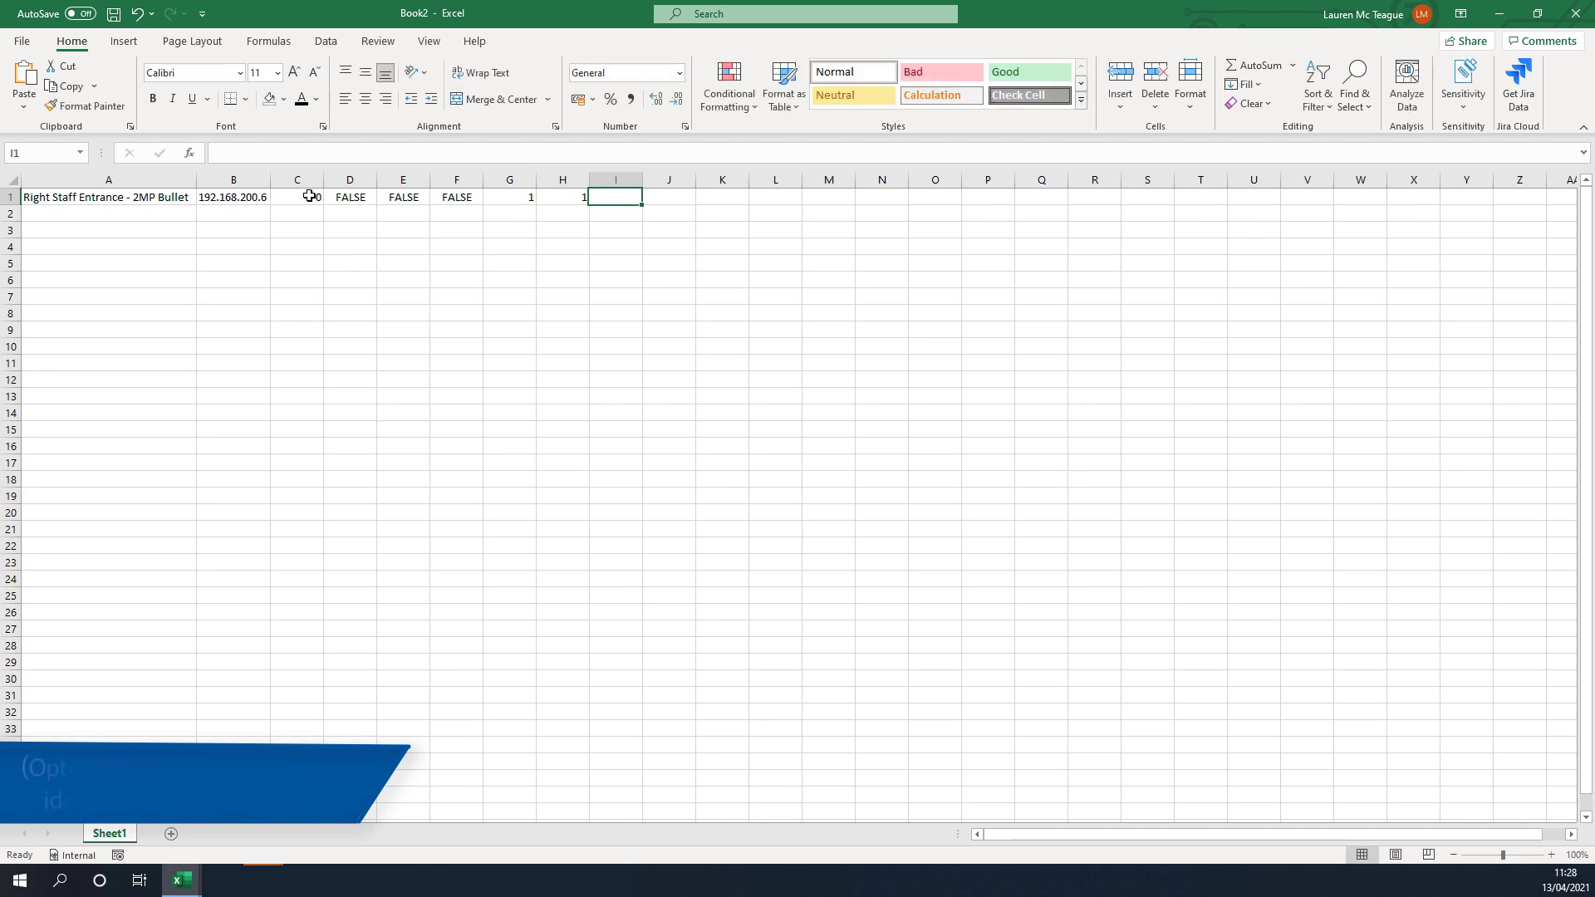
type("1")
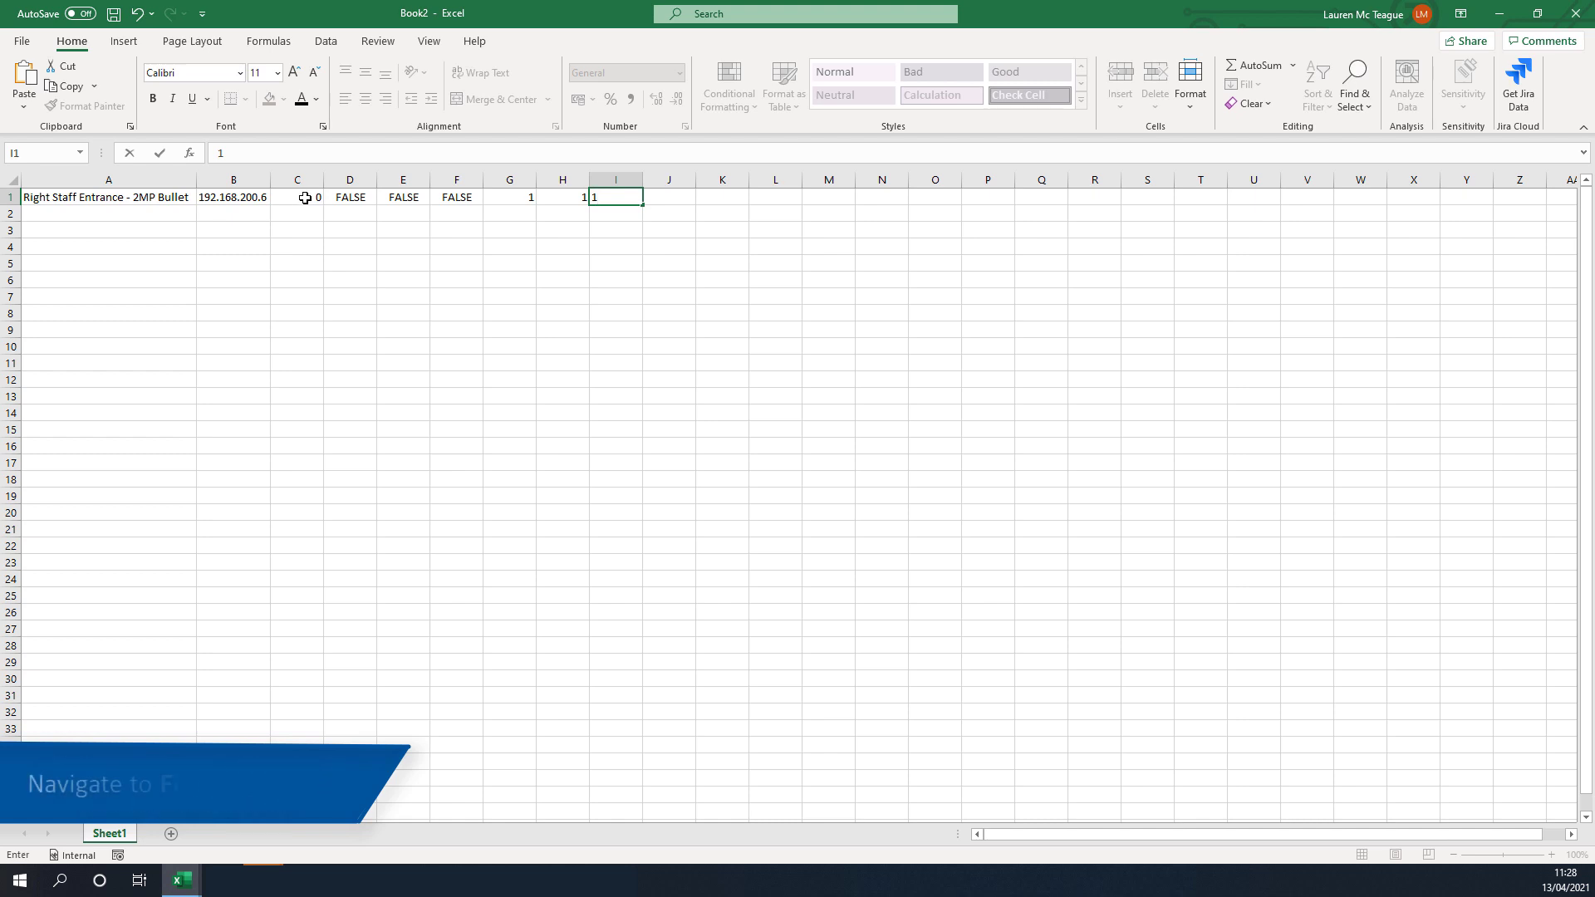
Save the workbook to Downloads as Cameras.csv in CSV (Comma delimited) format.
left_click(24, 41)
left_click(54, 265)
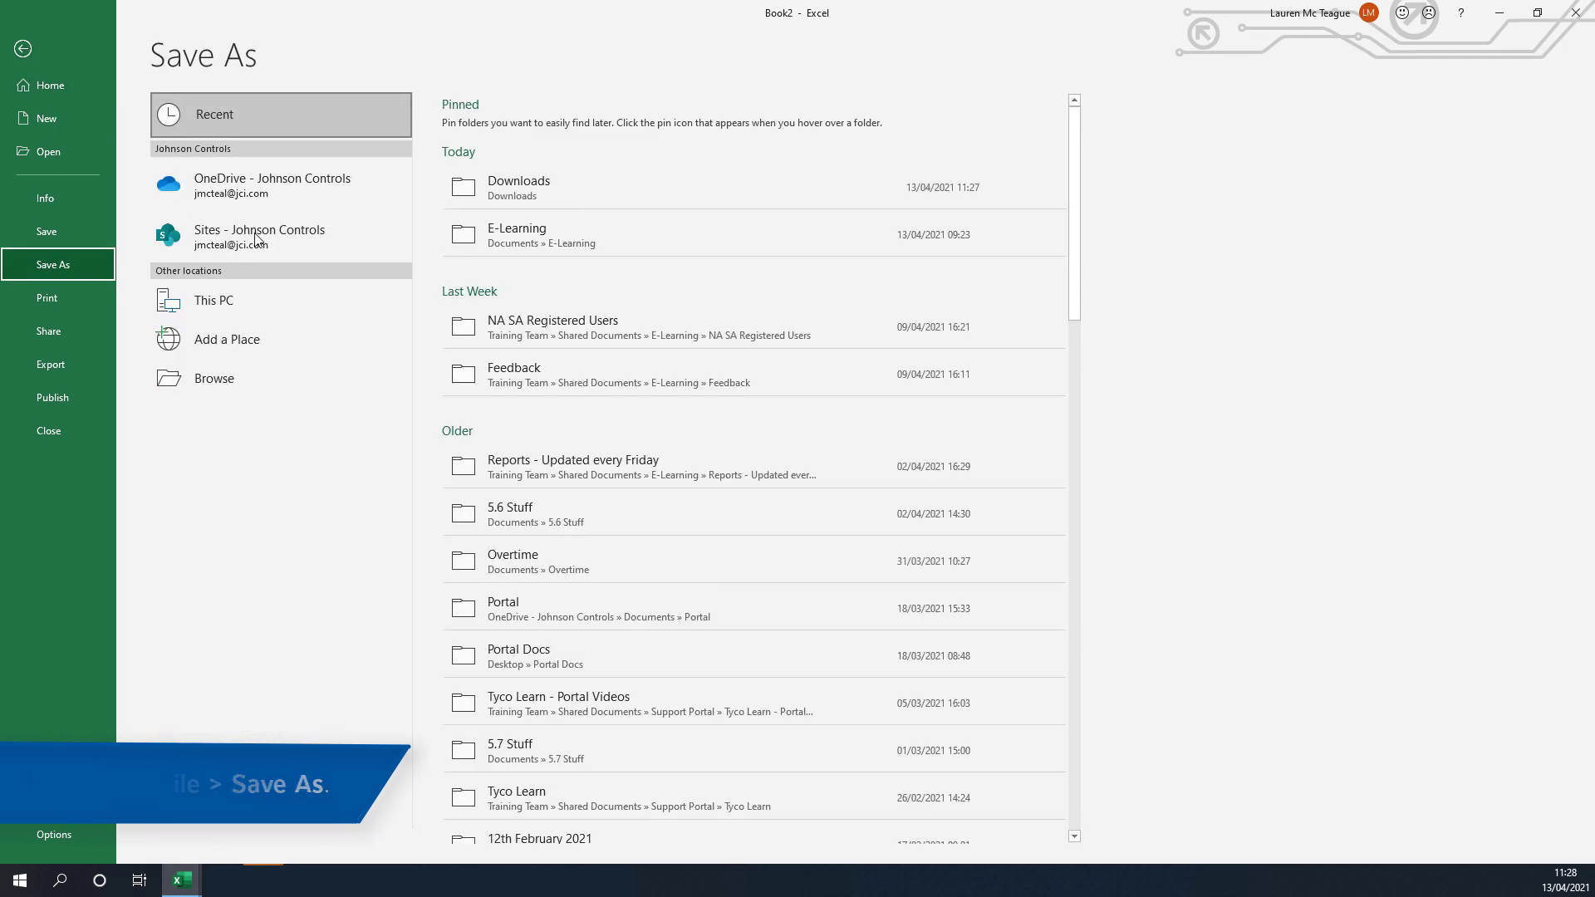
left_click(549, 181)
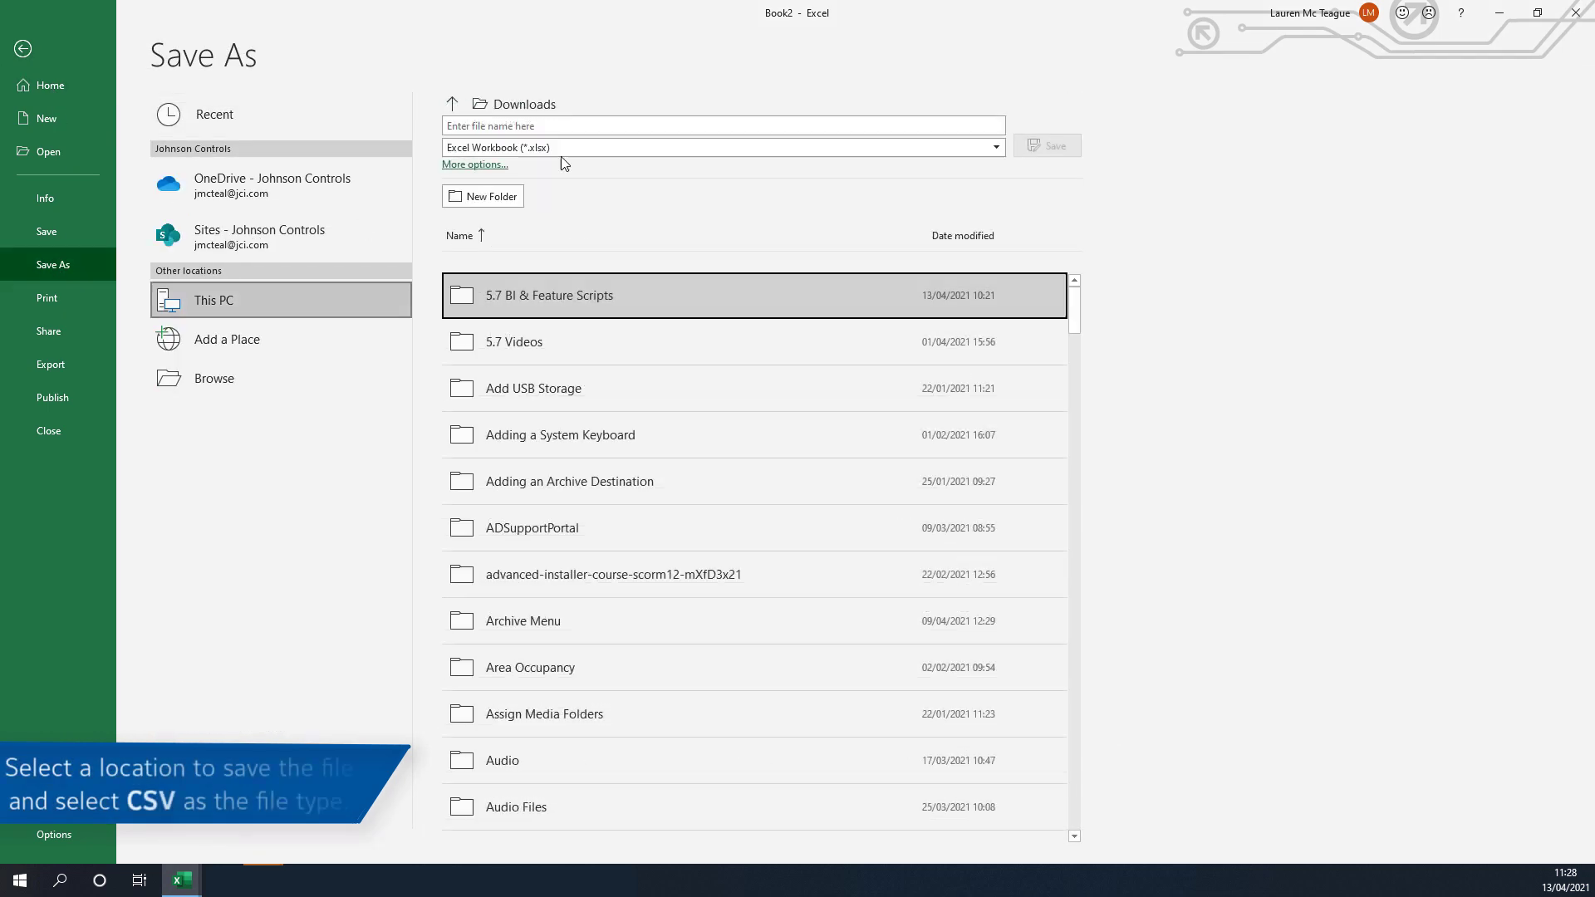
type("cAM")
key("BackSpace")
key("BackSpace")
type("Cameras")
left_click(541, 147)
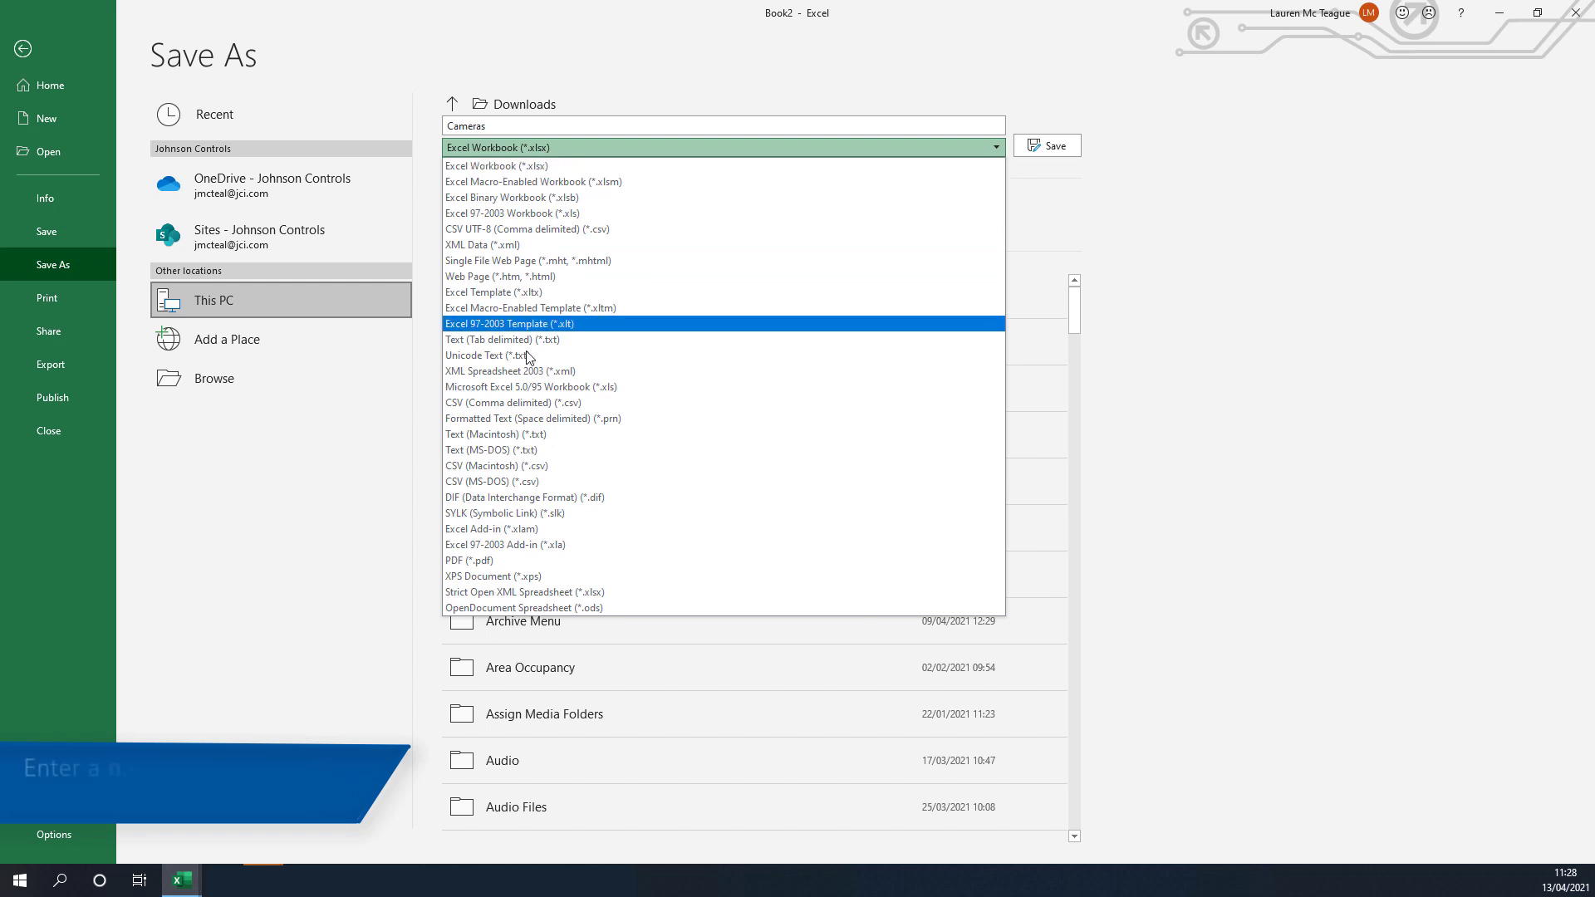
left_click(524, 403)
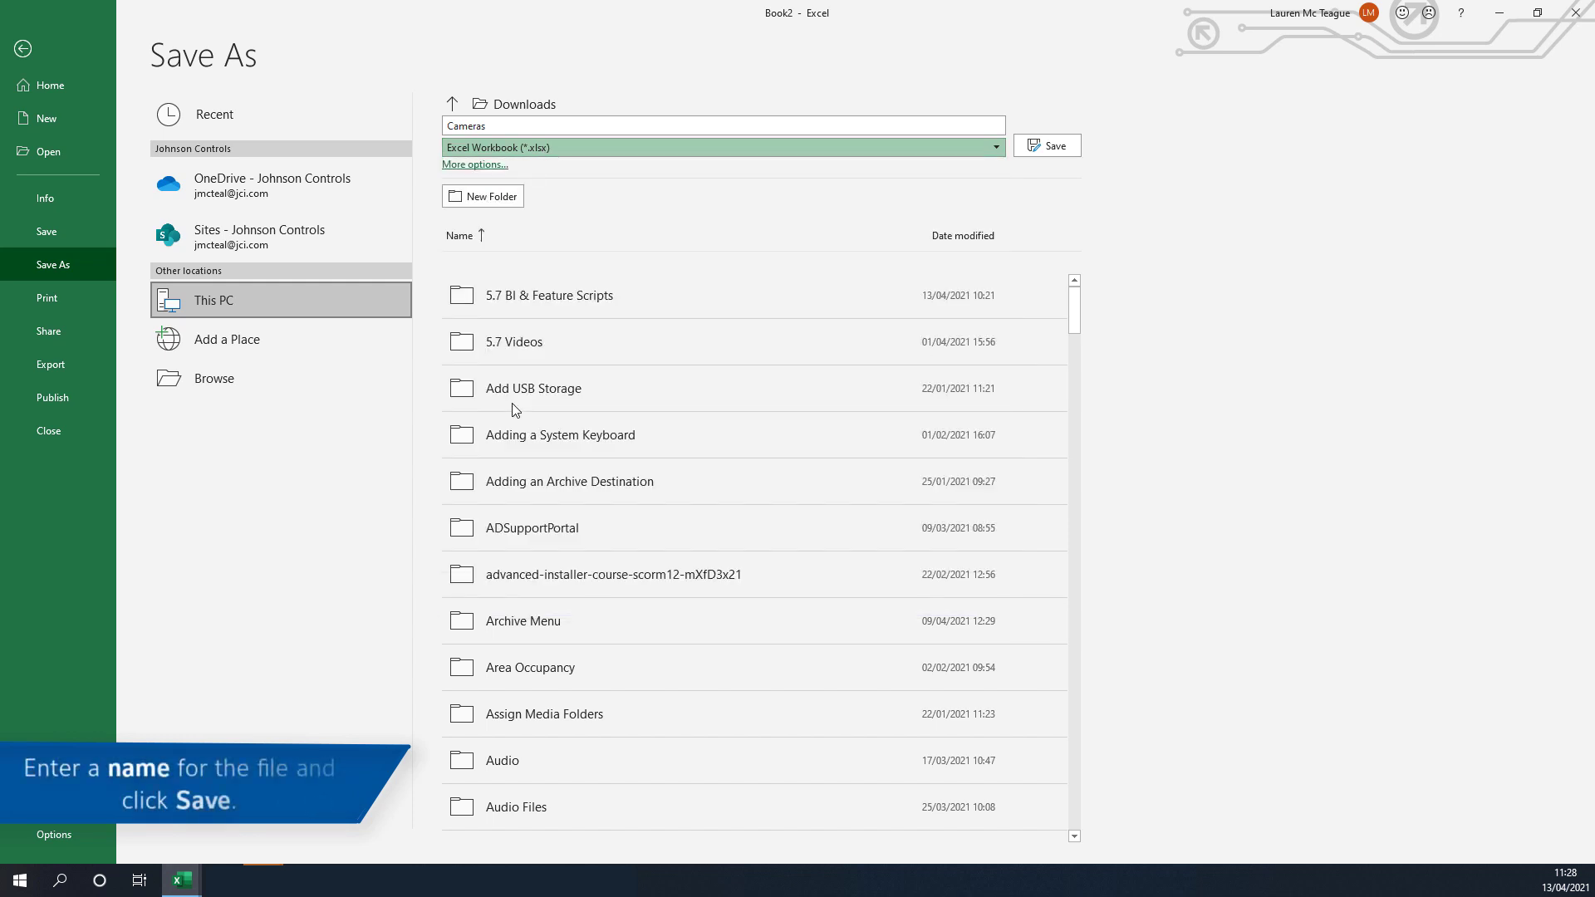
left_click(1067, 148)
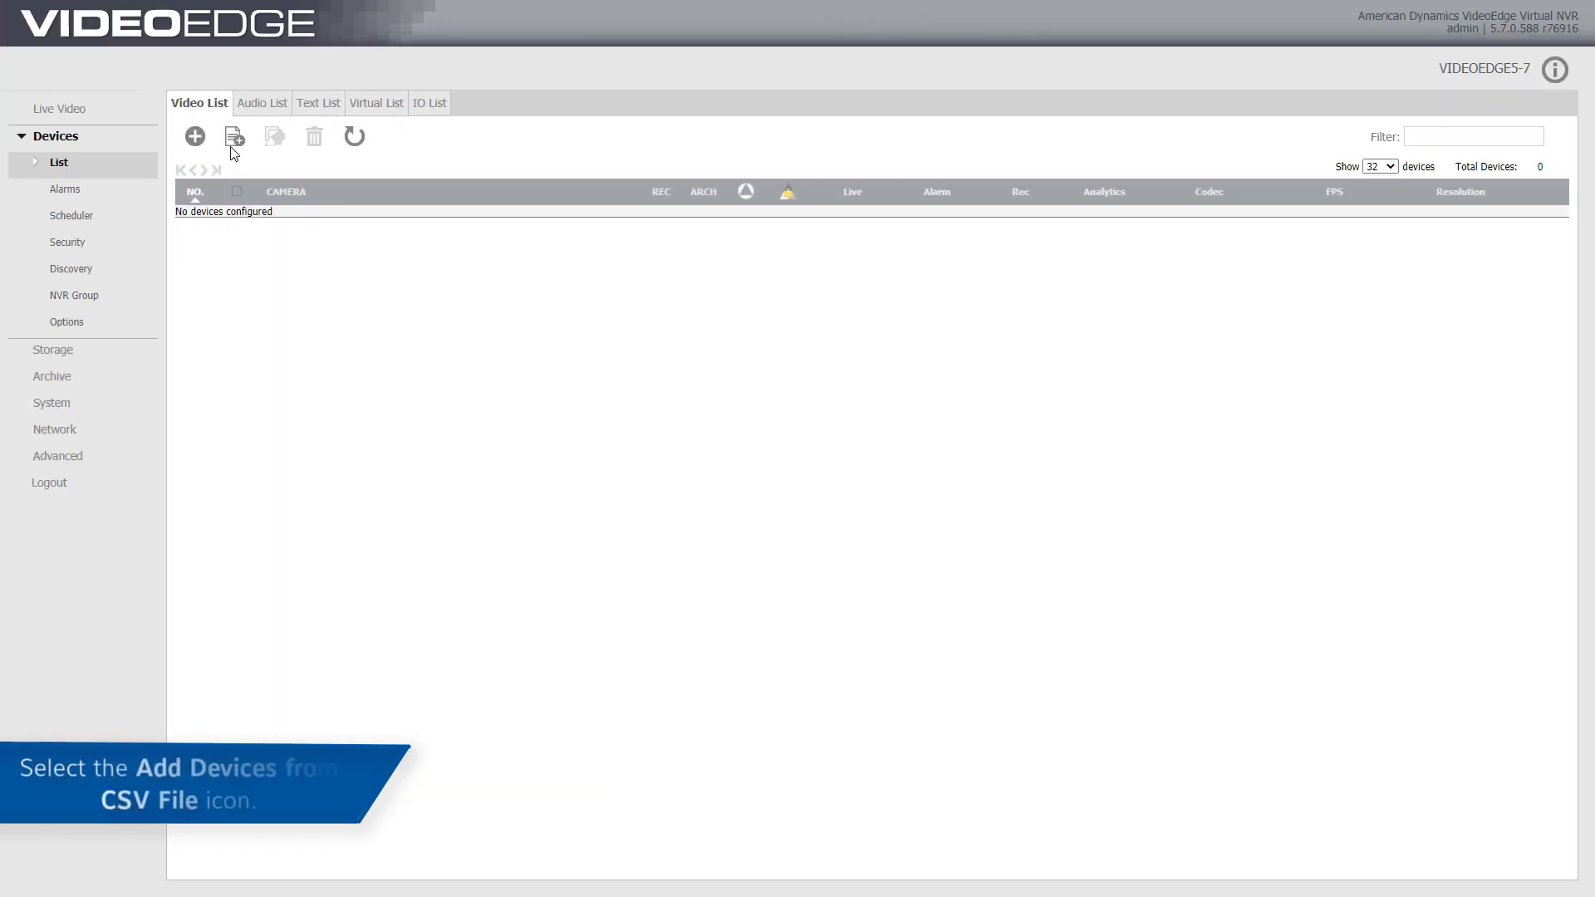
Open the Add Devices from CSV option in the VideoEdge Video List.
left_click(234, 139)
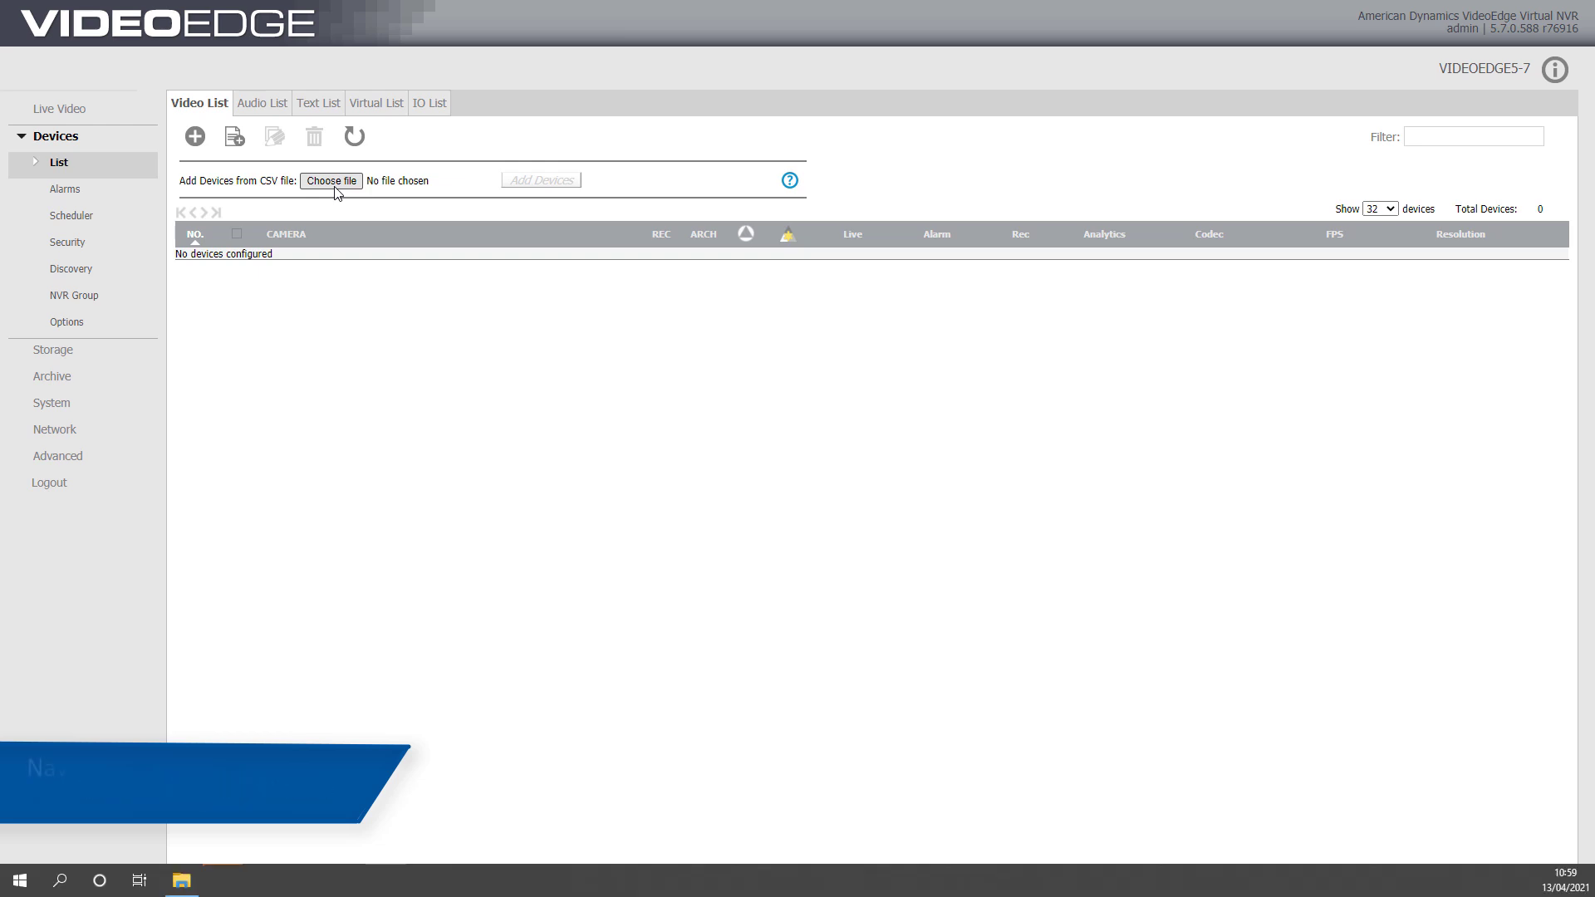
Choose Cameras.csv from Downloads as the import file.
left_click(334, 184)
left_click(299, 147)
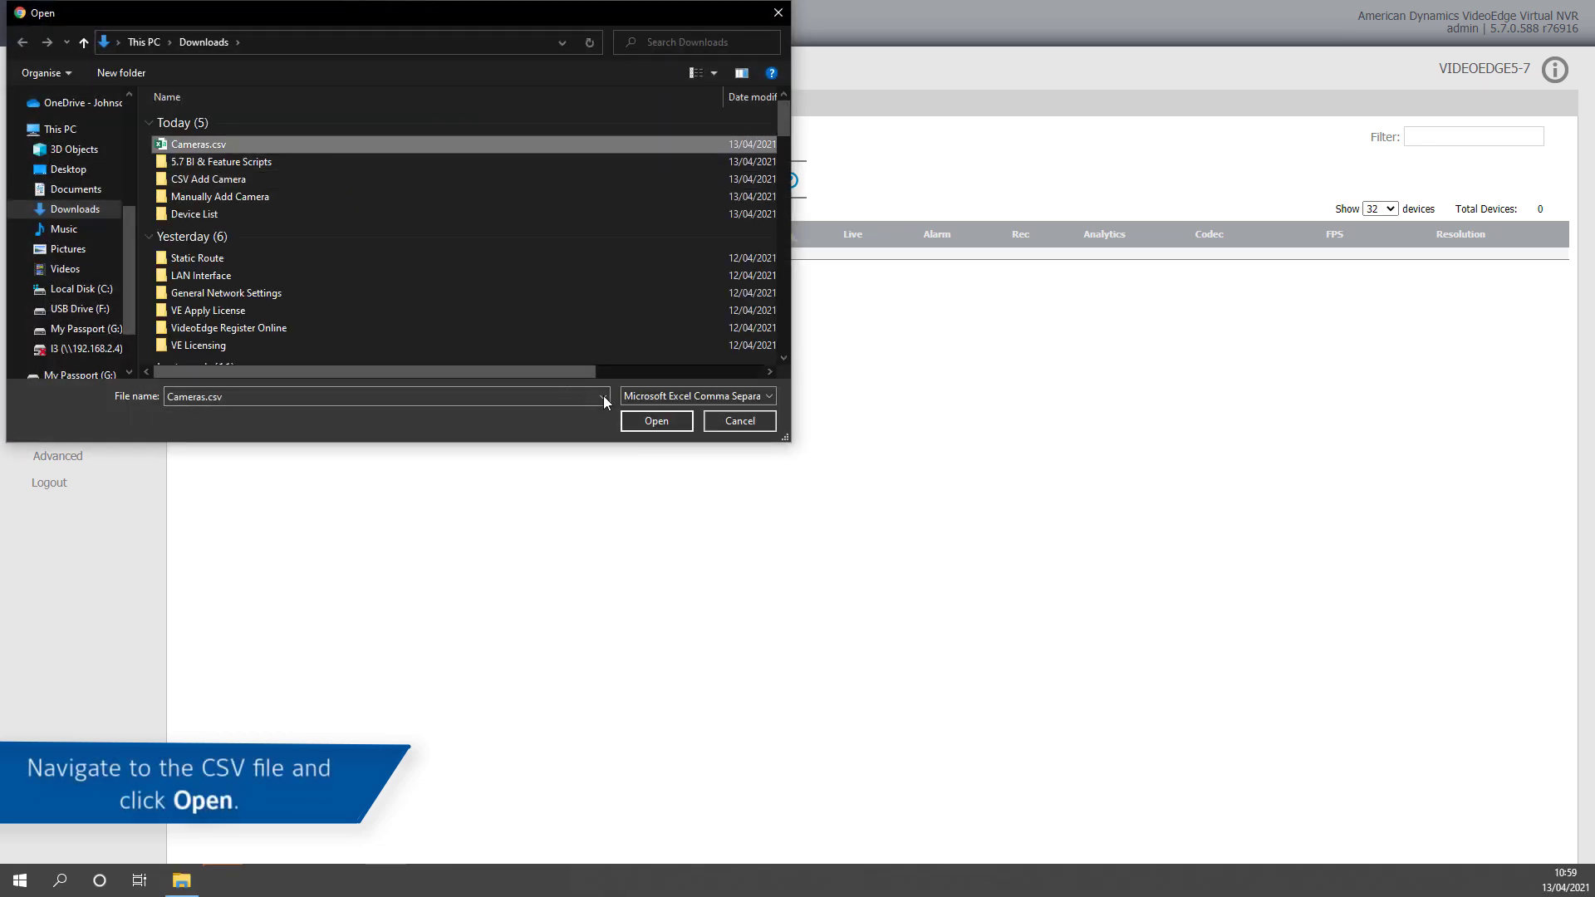
left_click(638, 425)
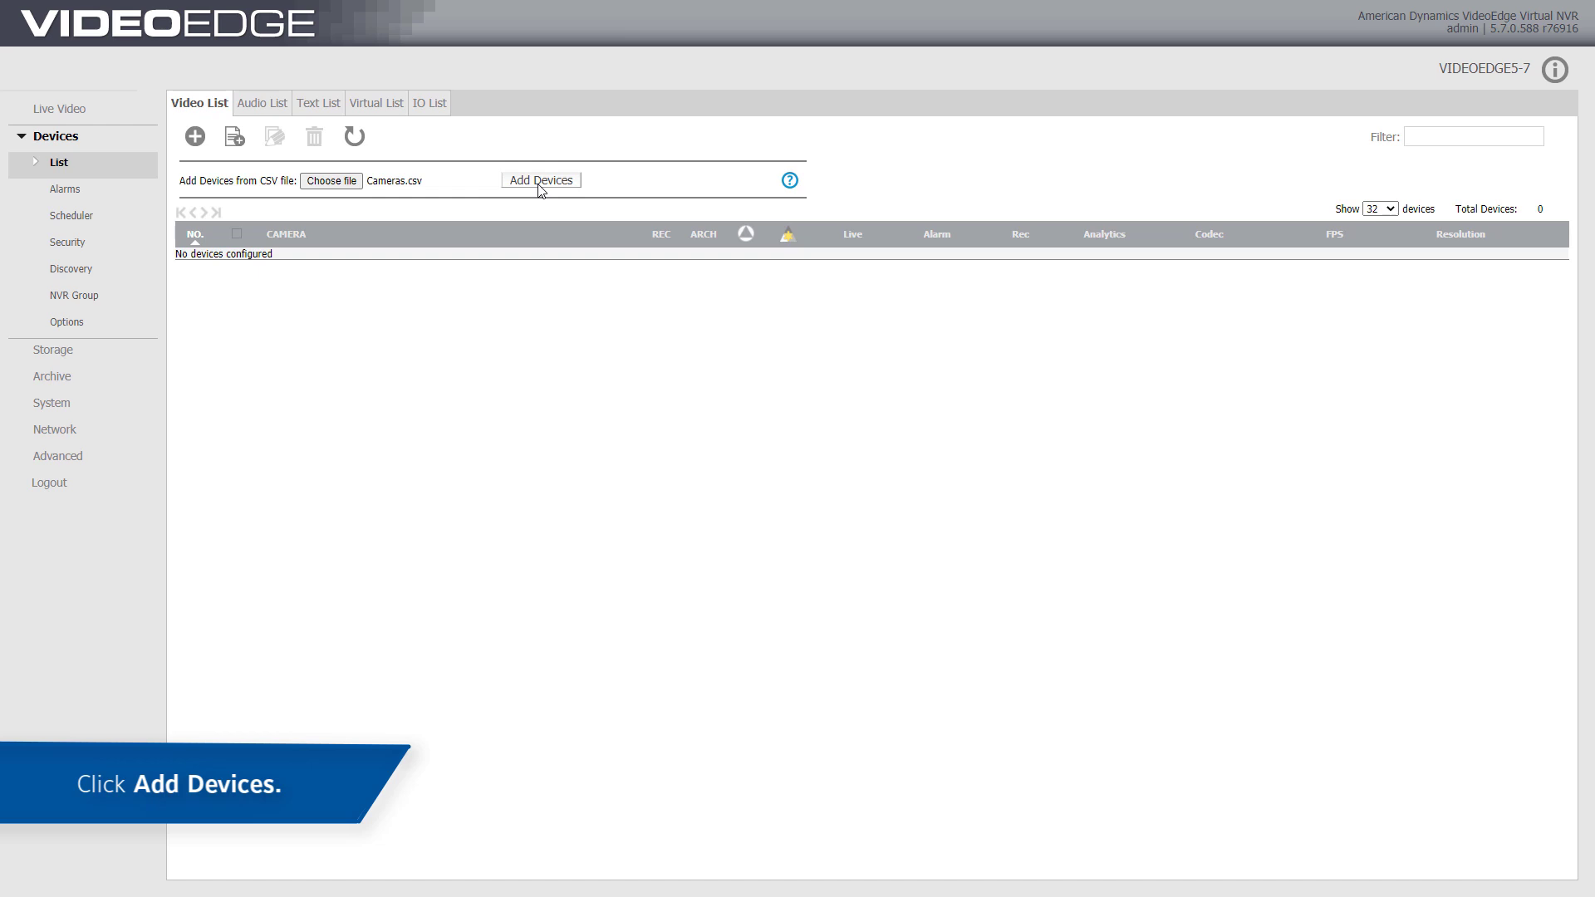
Import the devices from Cameras.csv and dismiss the success message.
left_click(539, 181)
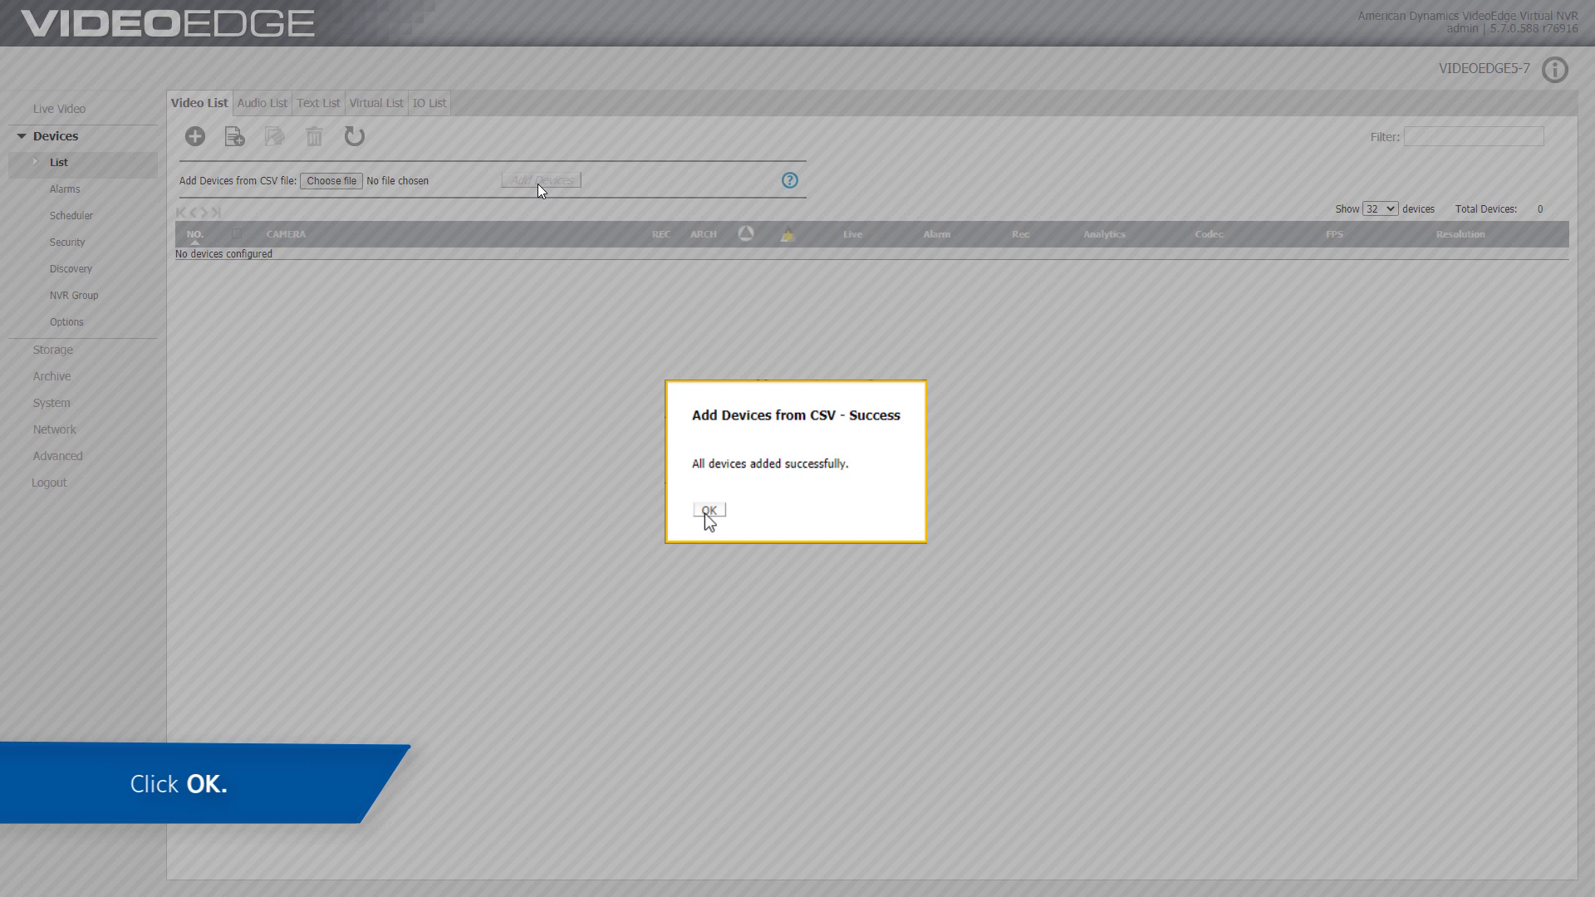
left_click(707, 511)
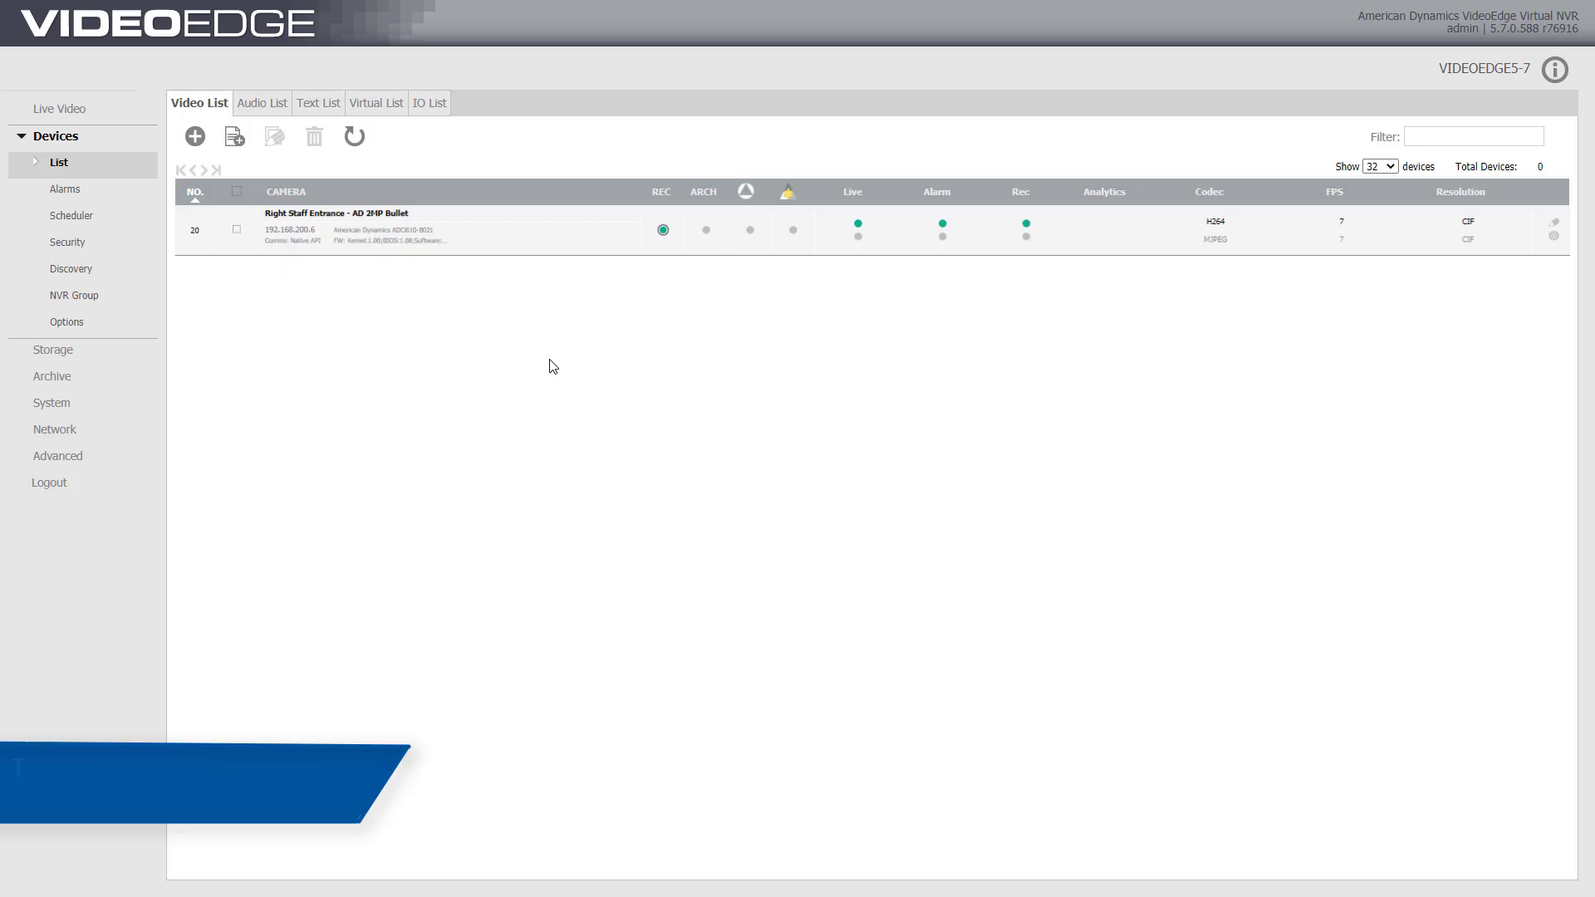